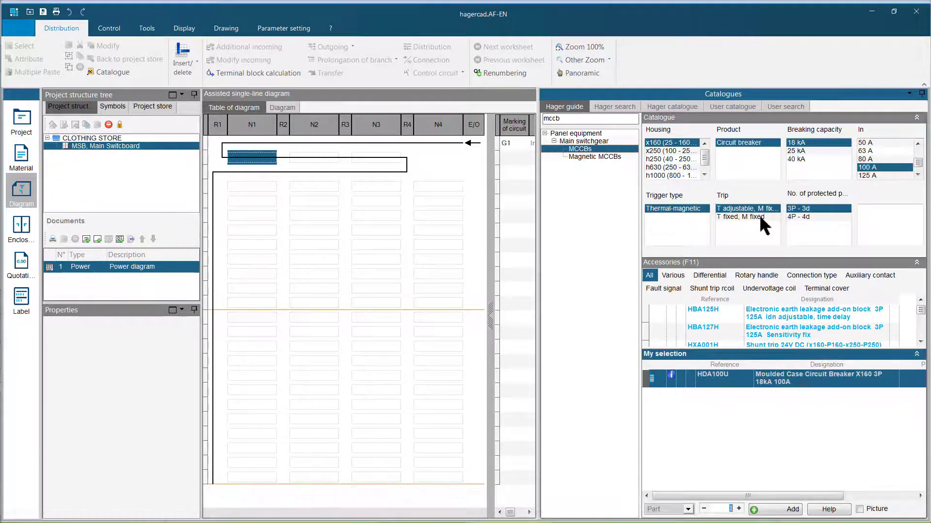
- Choose the x160 100 A breaker with T fixed, M fixed trip and 4P - 4d, and include the HBA128H earth leakage add-on block
click(759, 216)
click(800, 233)
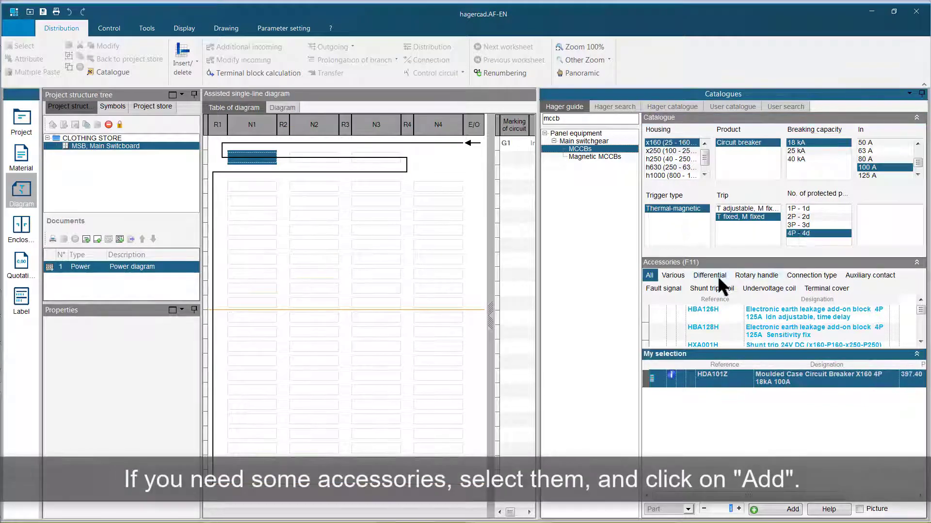
click(717, 275)
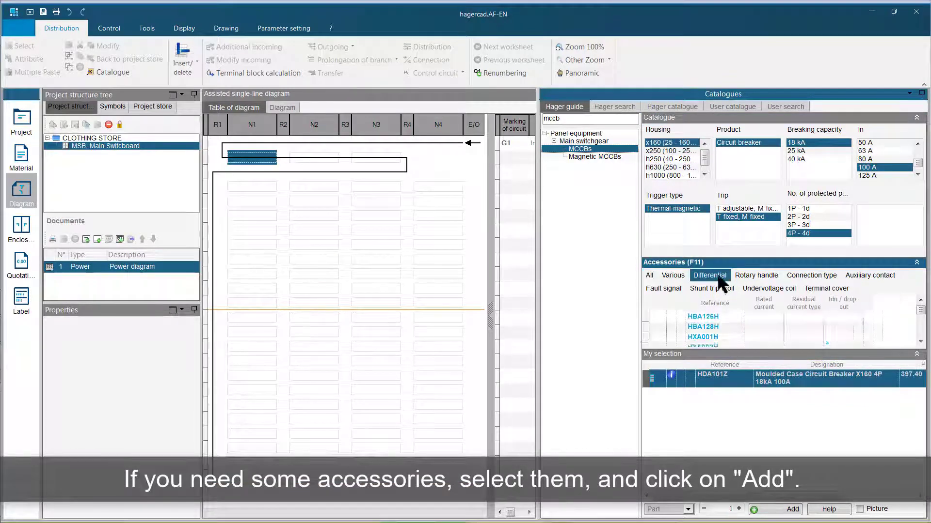
click(714, 335)
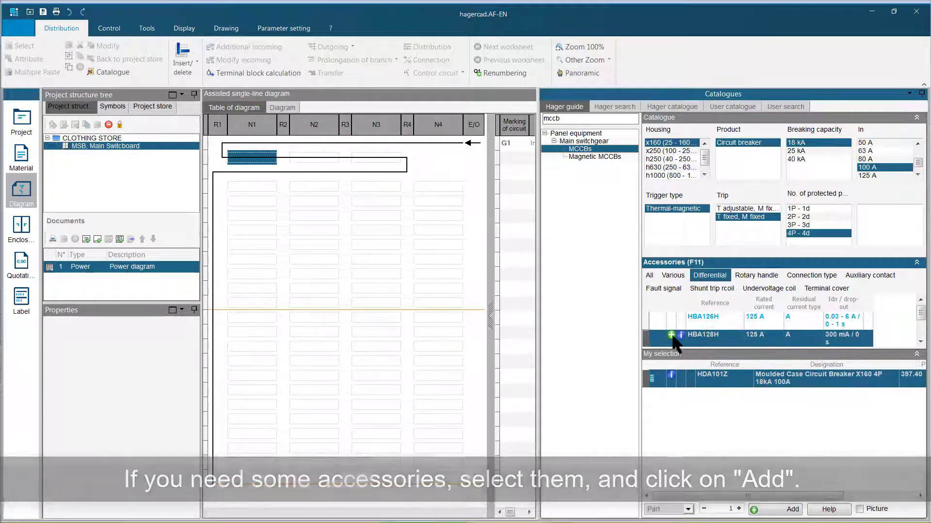
click(672, 334)
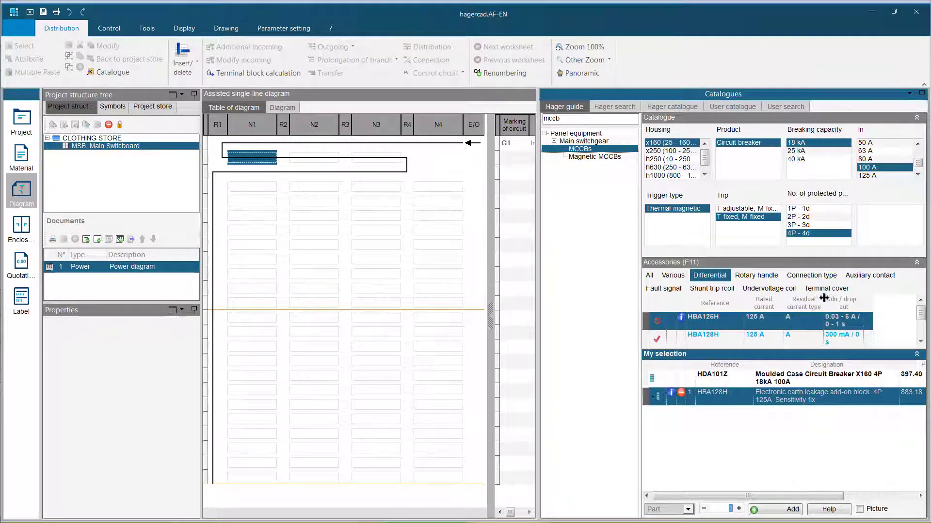
- Include the HXA004H 200-240 V AC shunt trip coil and insert the breaker with its accessories into the diagram
click(849, 275)
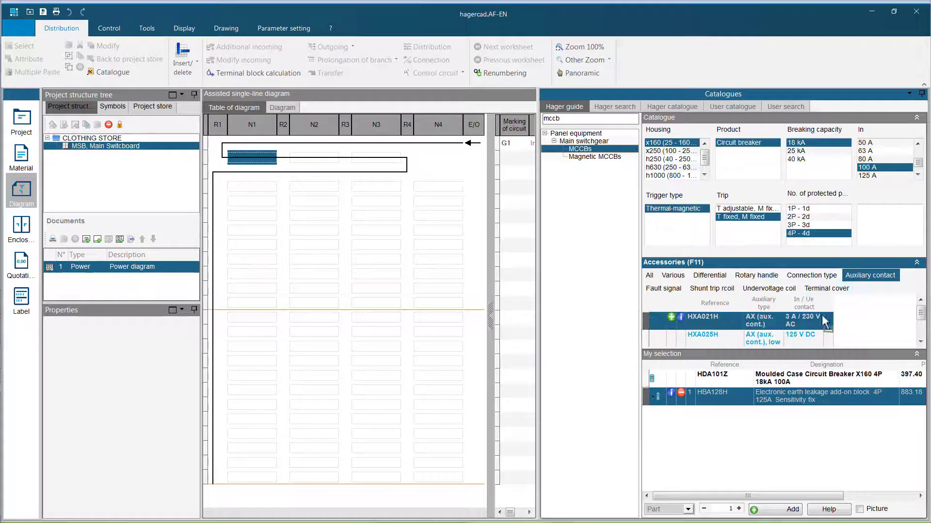
click(698, 288)
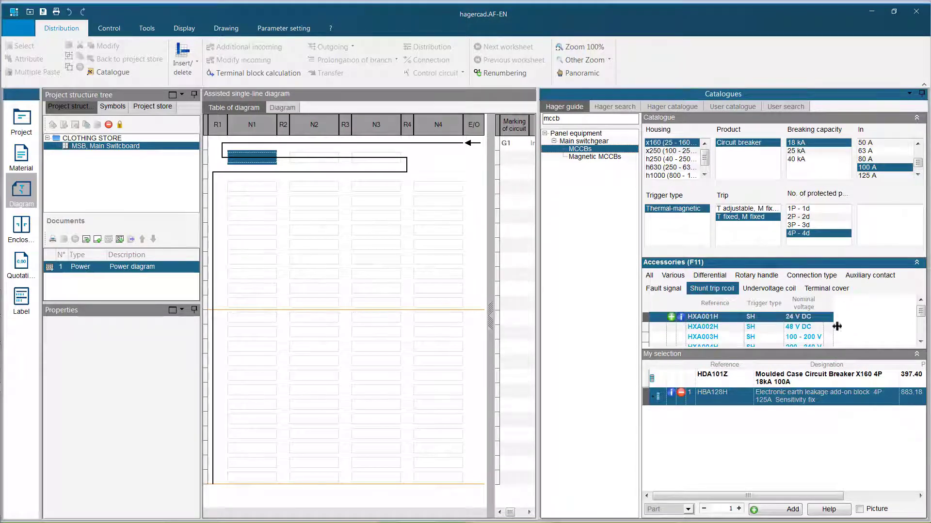
click(919, 342)
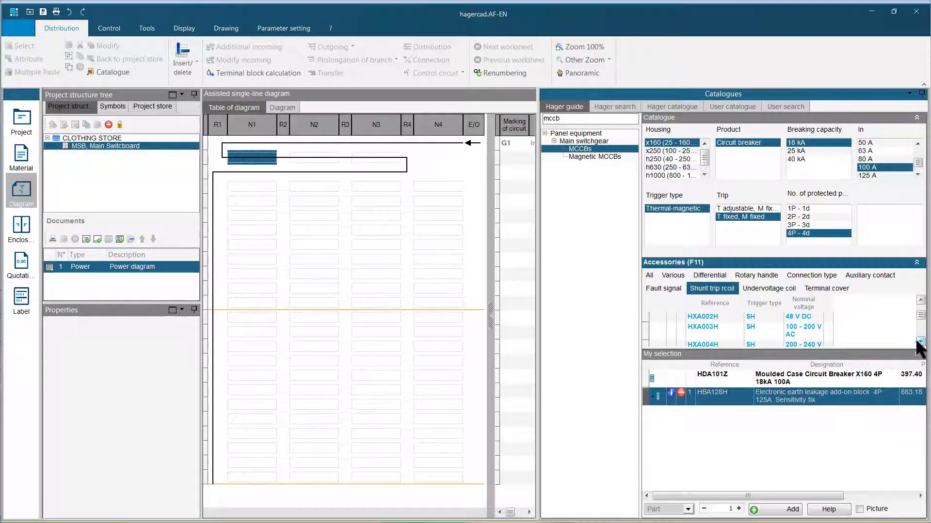
click(919, 342)
click(713, 336)
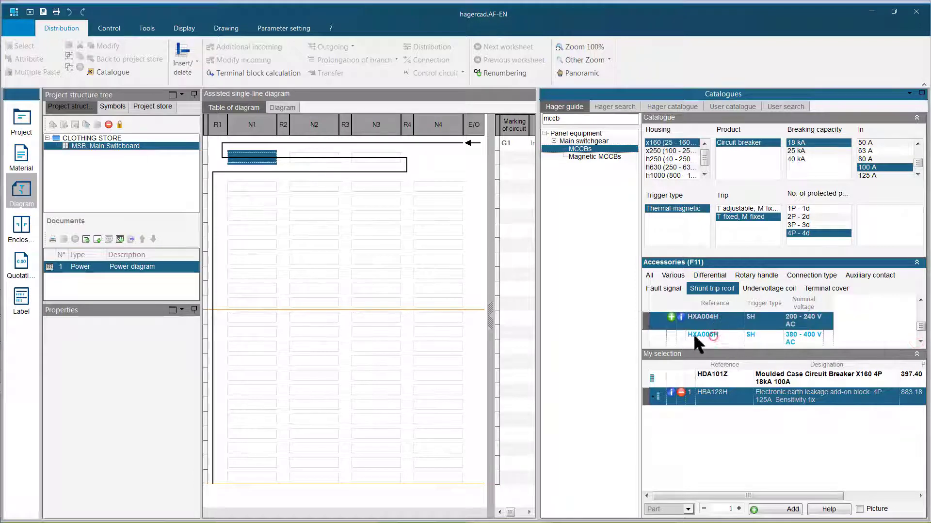
click(670, 317)
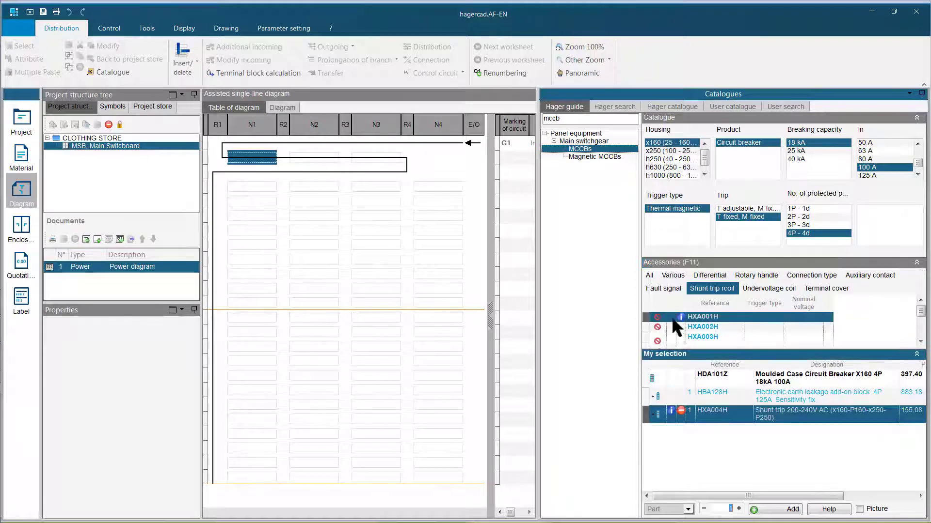
click(775, 508)
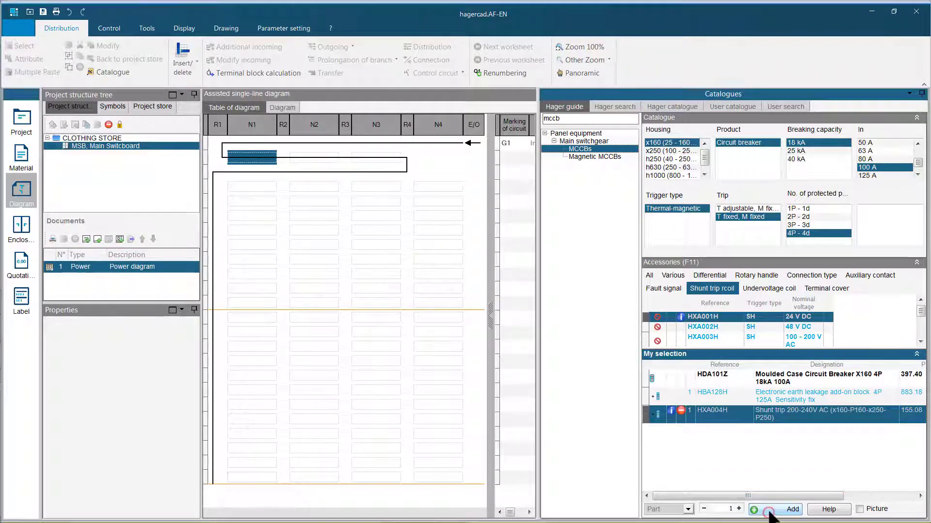
- Find the MCB by reference mc432a and insert it in the first N1 cell below the incoming breaker
click(250, 188)
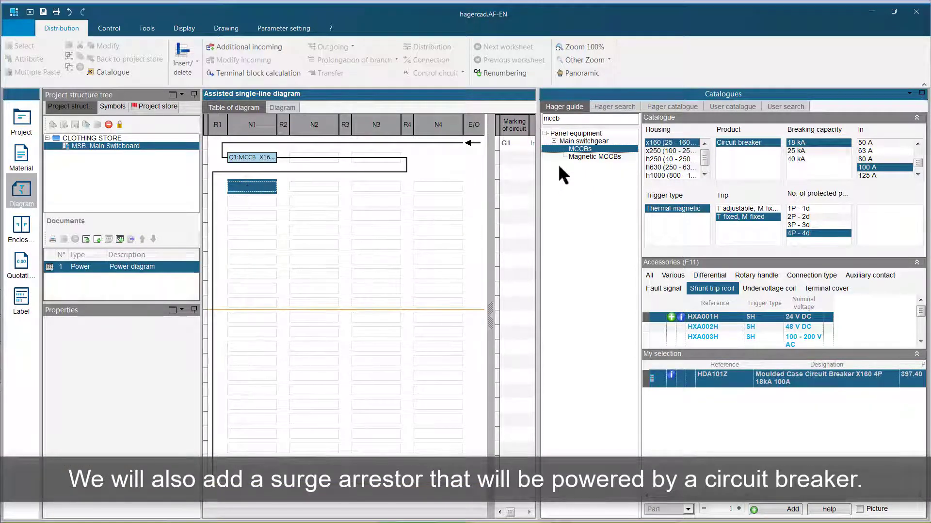
click(612, 107)
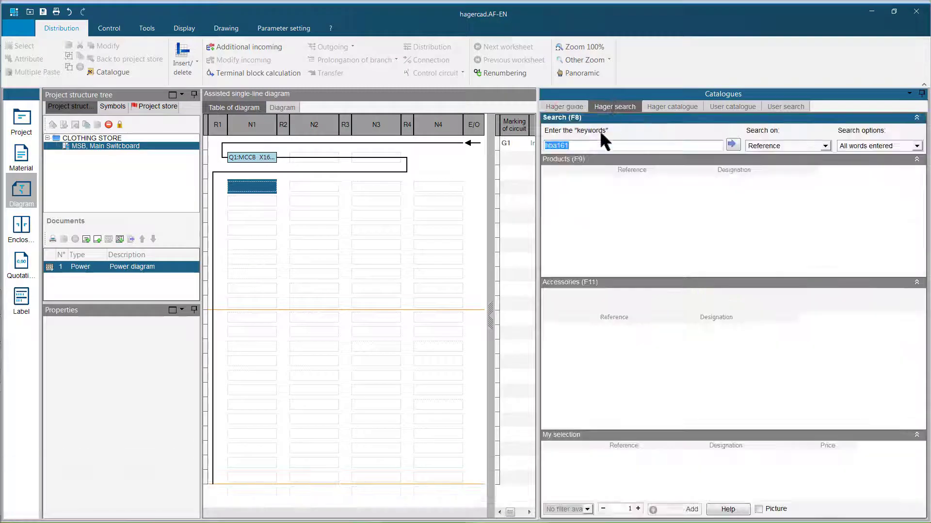
text(mc432a)
key(Return)
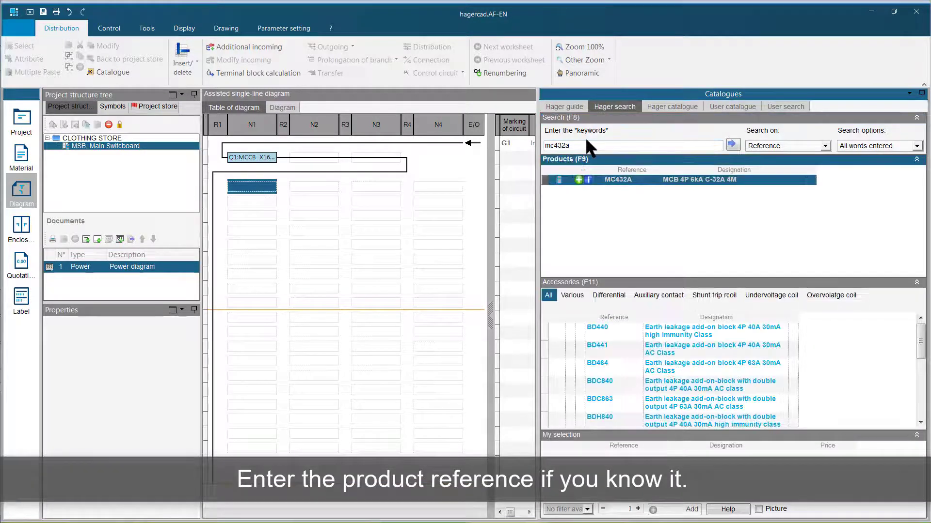
- Find the surge arrester family in the Hager guide with the keyword "surge"
click(563, 106)
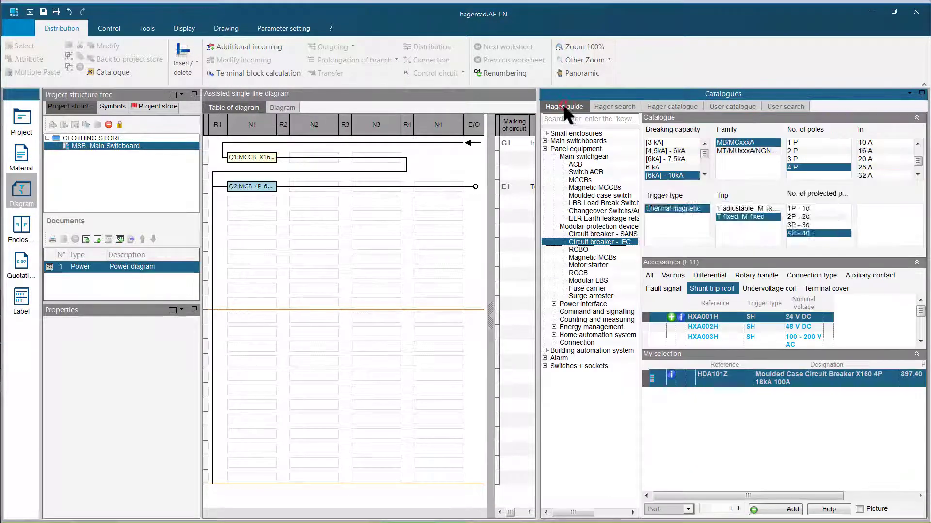
click(571, 119)
text(surge)
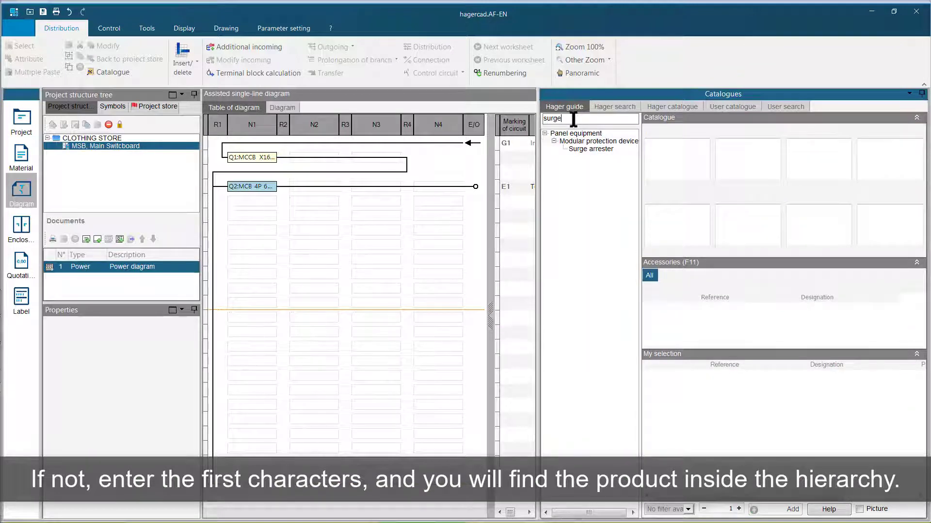
click(591, 149)
- Insert a Type 2, 3P+N, 40 kA surge arrester and move it to the N2 cell fed by the MC432A breaker
click(727, 159)
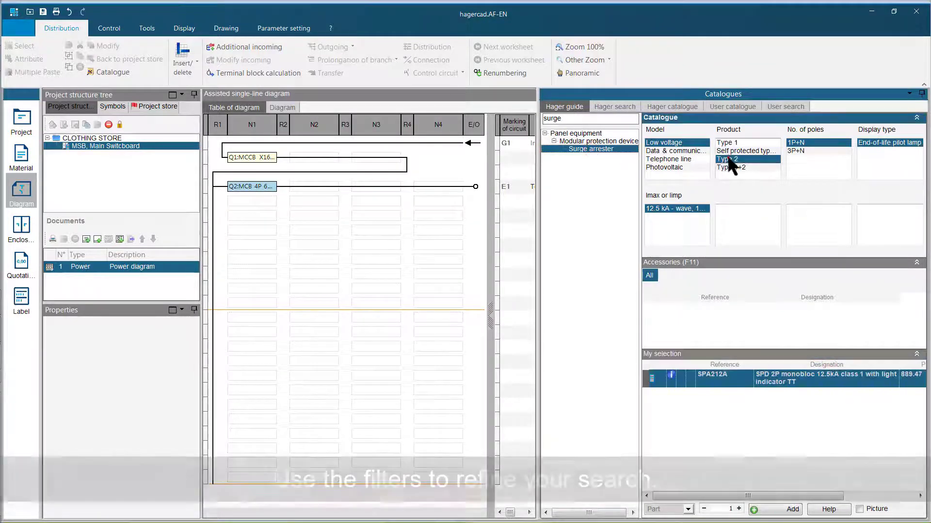
click(794, 159)
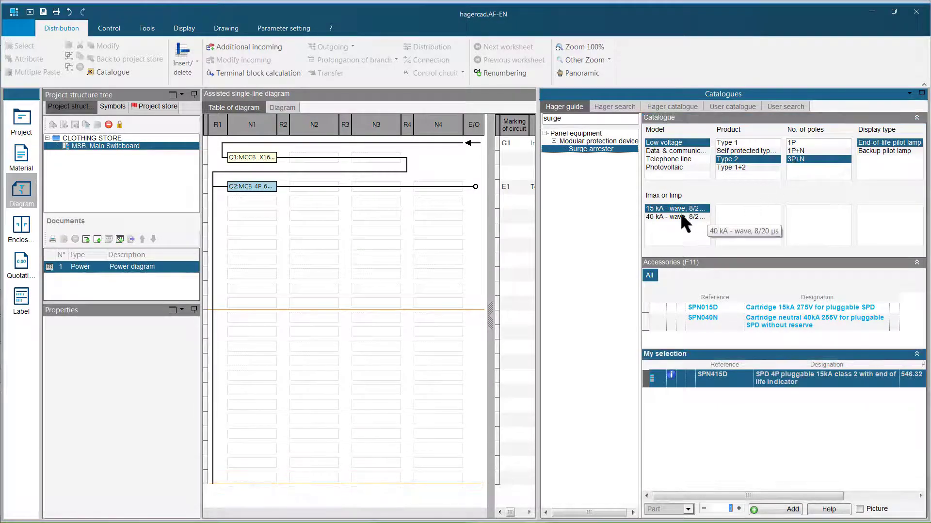
click(677, 216)
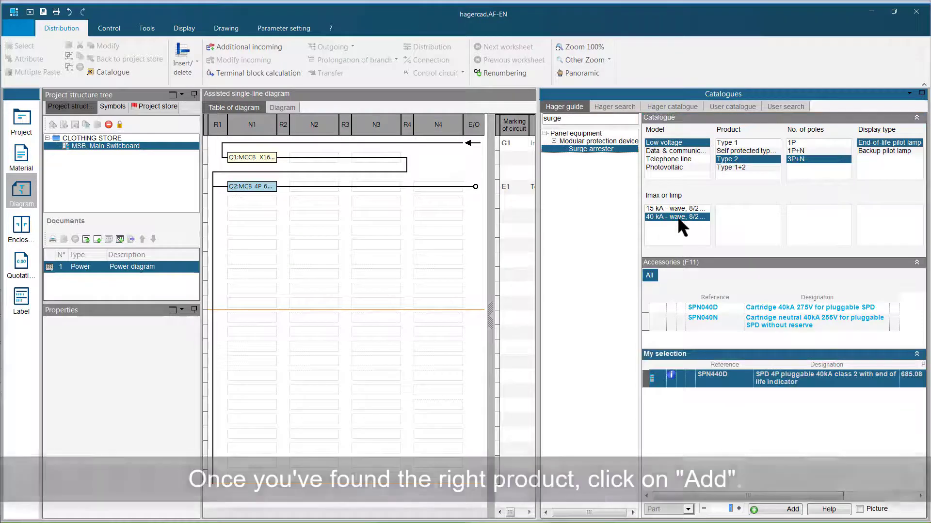
click(785, 510)
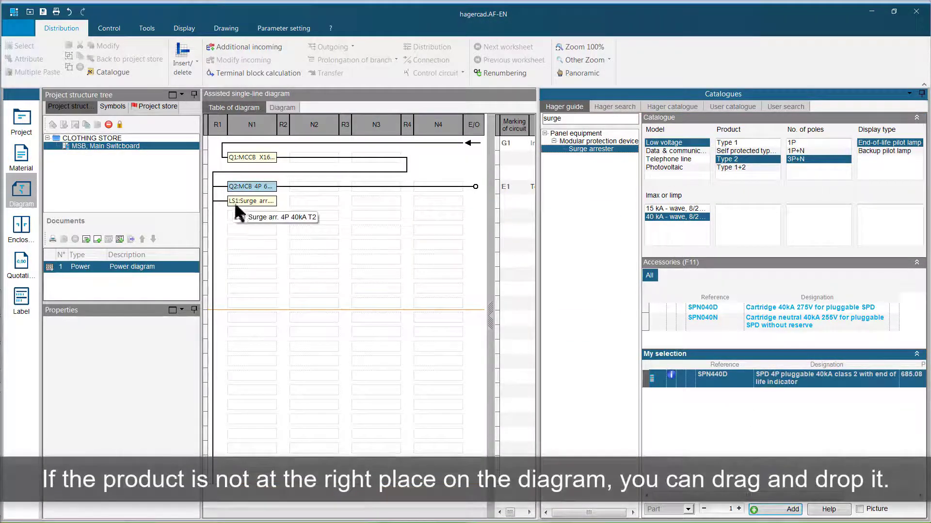
drag(234, 200, 312, 188)
- Insert the MC463A MCB in the N1 cell directly below the surge arrester's circuit breaker
click(260, 204)
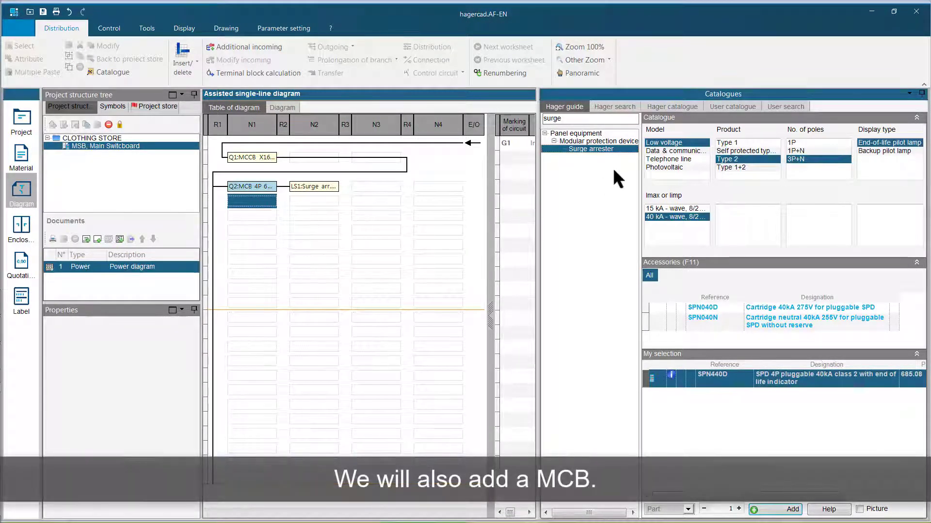
click(614, 107)
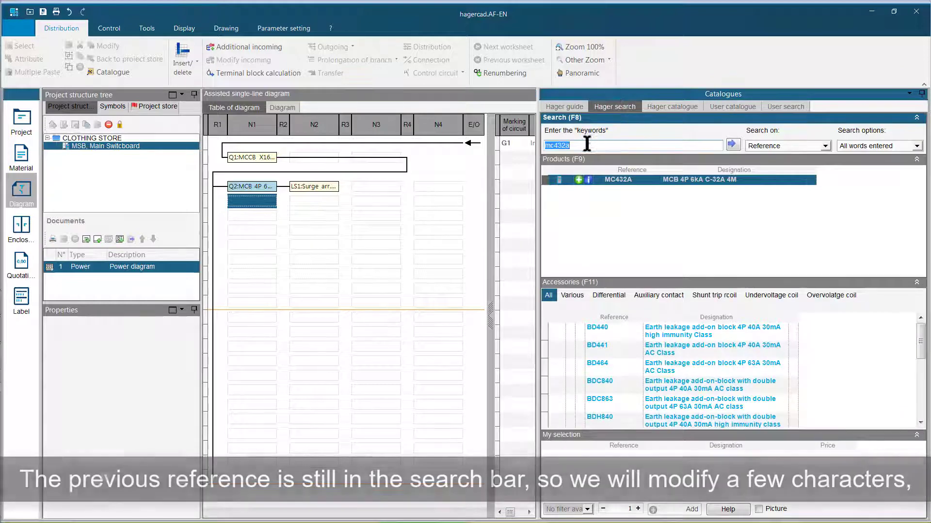
click(586, 144)
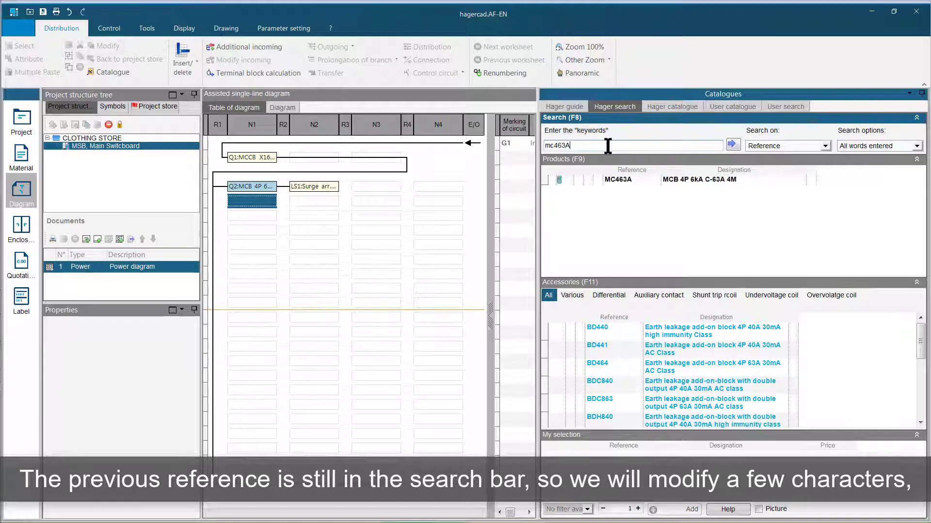
key(Return)
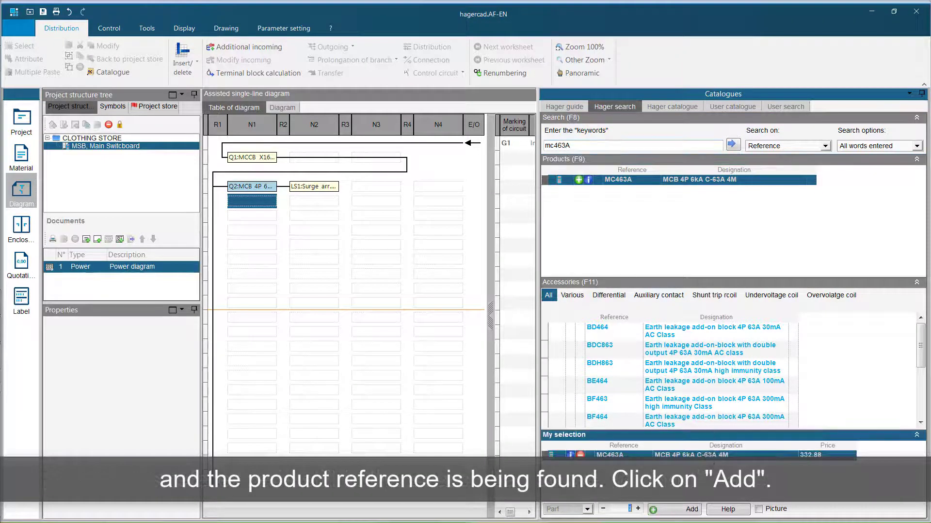
click(692, 510)
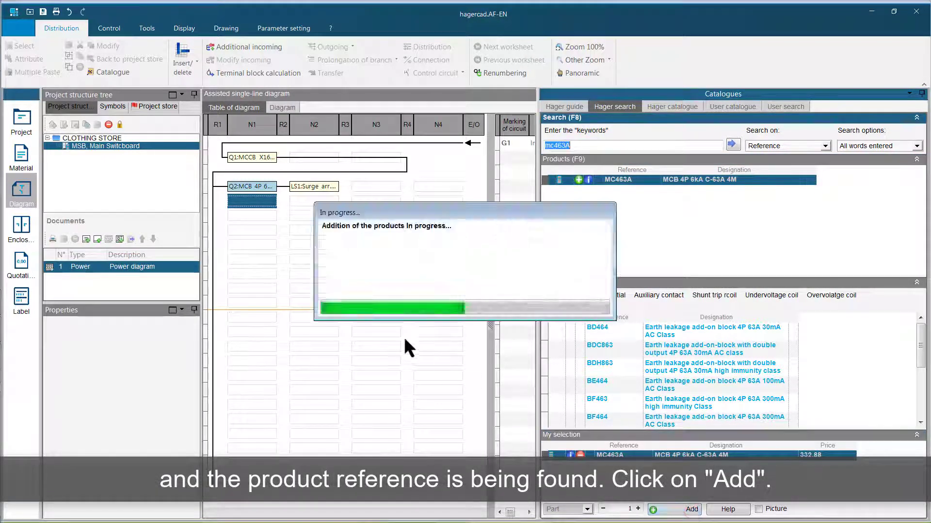
- Target the N1 cell two rows below the MC463A breaker and look up reference mc432a for the lighting subgroup
click(262, 230)
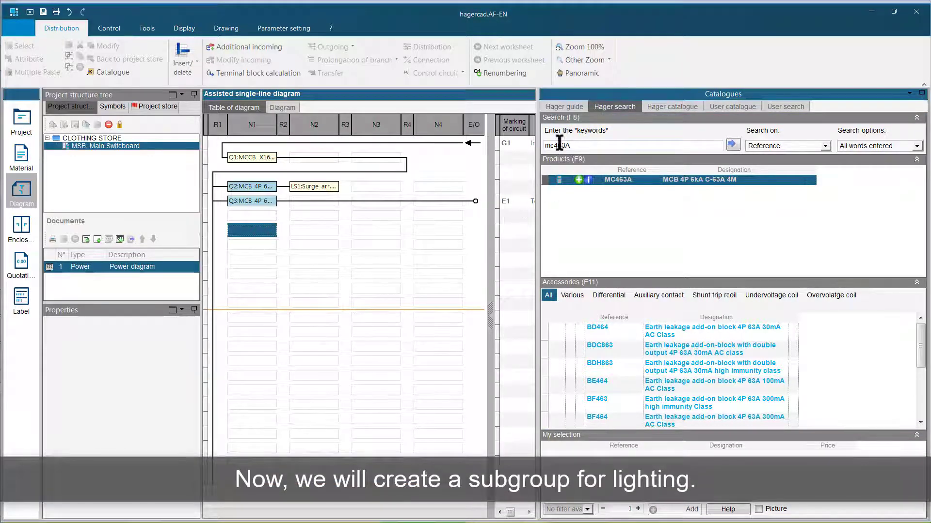
click(576, 145)
key(BackSpace)
key(BackSpace)
key(BackSpace)
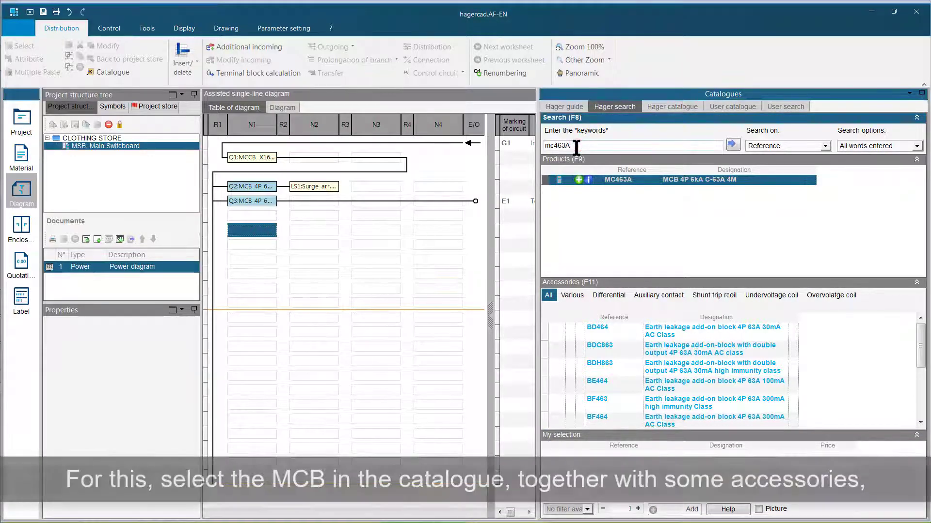
text(3)
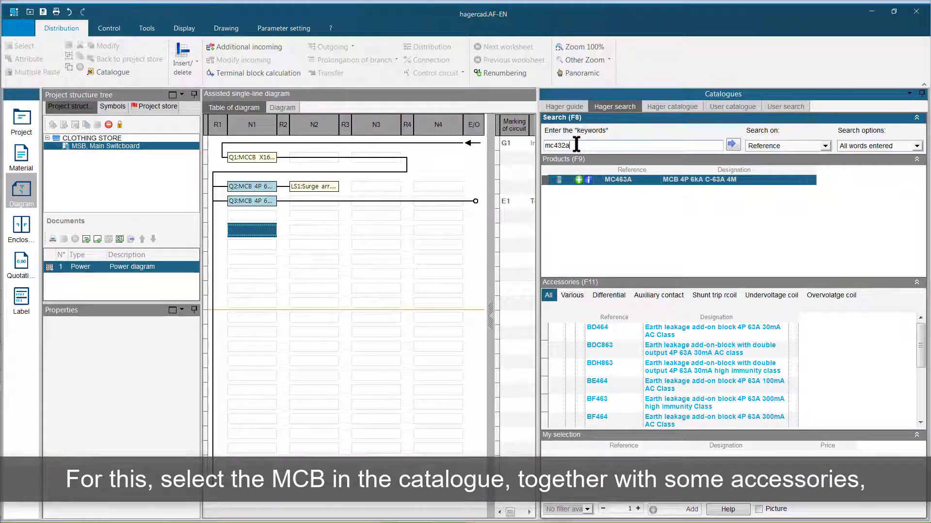
key(Return)
- Include the BFC840 40 A 300 mA double-output earth leakage block and insert it with the MC432A breaker into the diagram
click(612, 296)
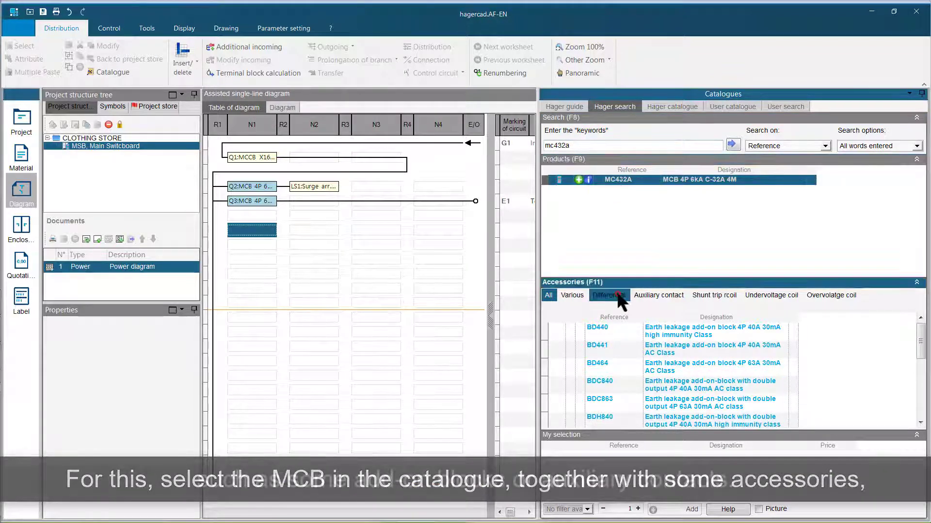
click(921, 422)
click(921, 422)
click(922, 422)
click(921, 422)
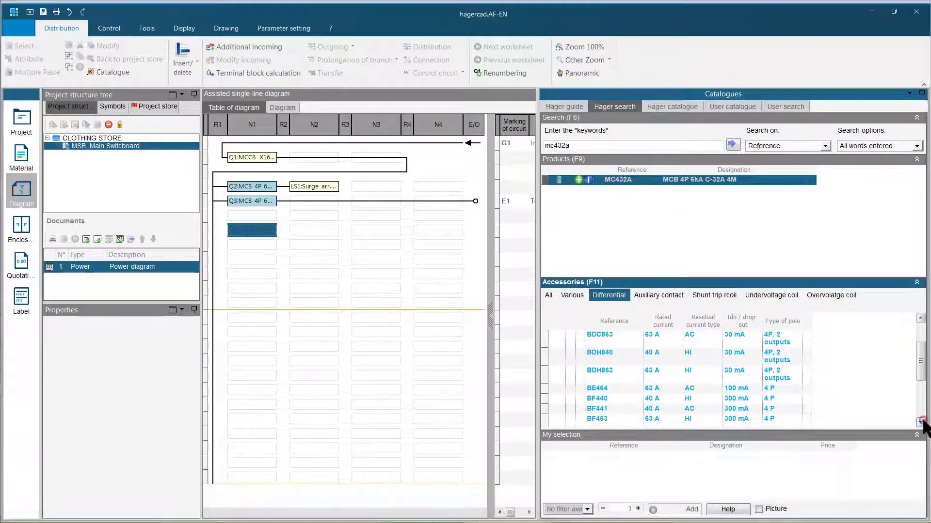
click(921, 422)
click(921, 422)
click(922, 422)
click(921, 422)
click(665, 379)
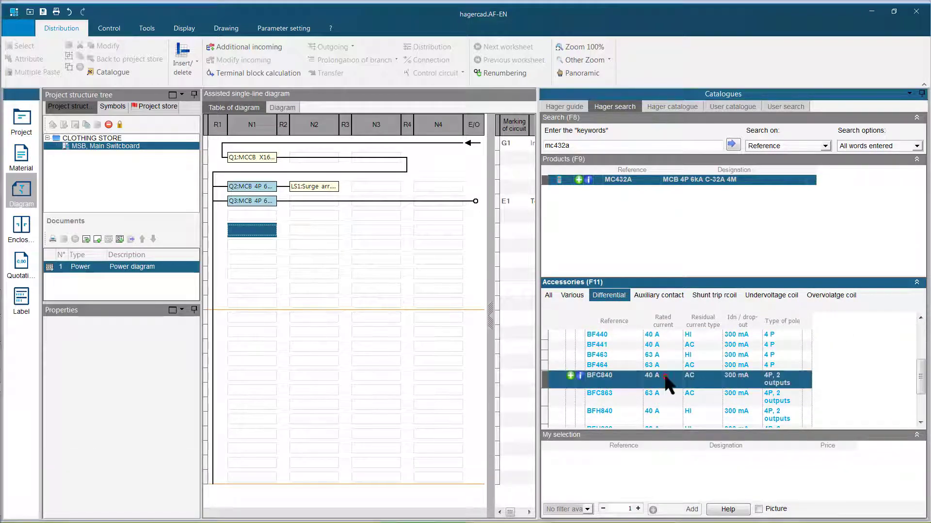
click(572, 376)
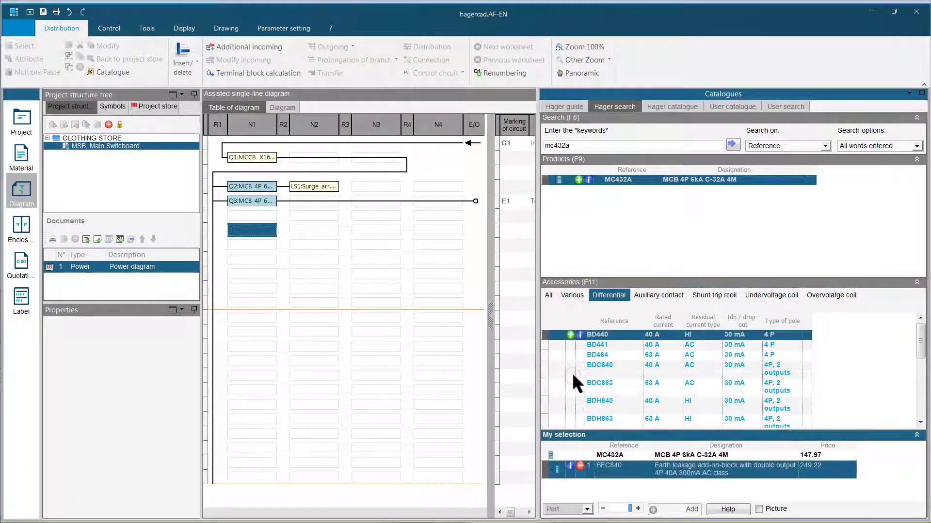
click(681, 510)
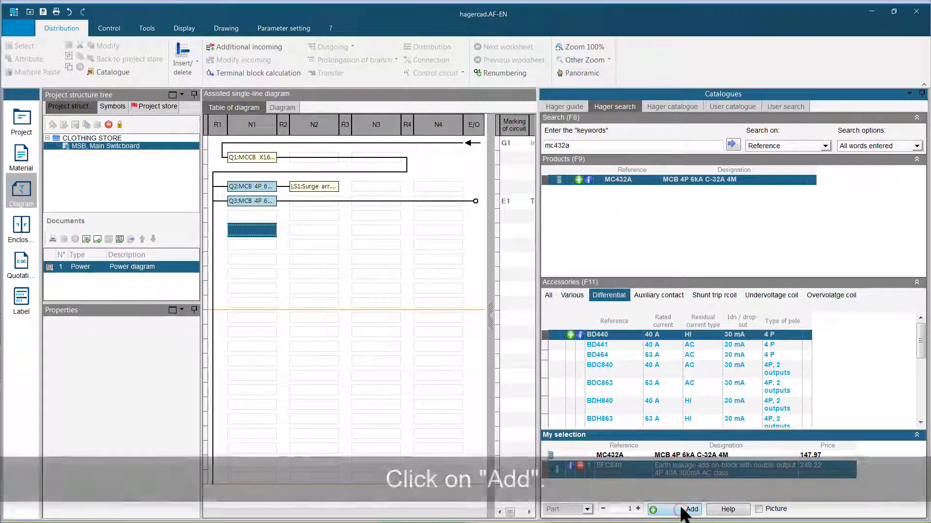
- Target the N2 cell fed by the lighting breaker and filter the Hager guide by "meter" to open the Meter category
click(310, 231)
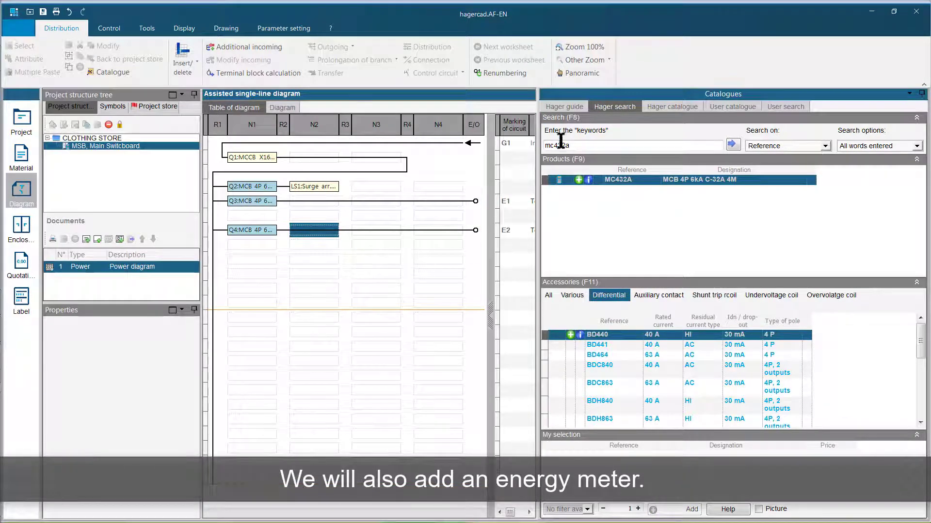
click(568, 105)
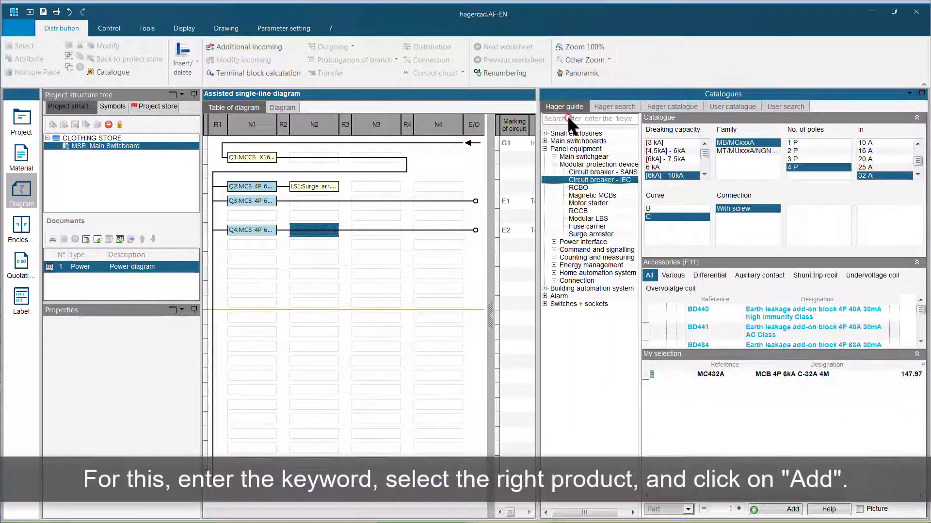
click(577, 118)
text(meter)
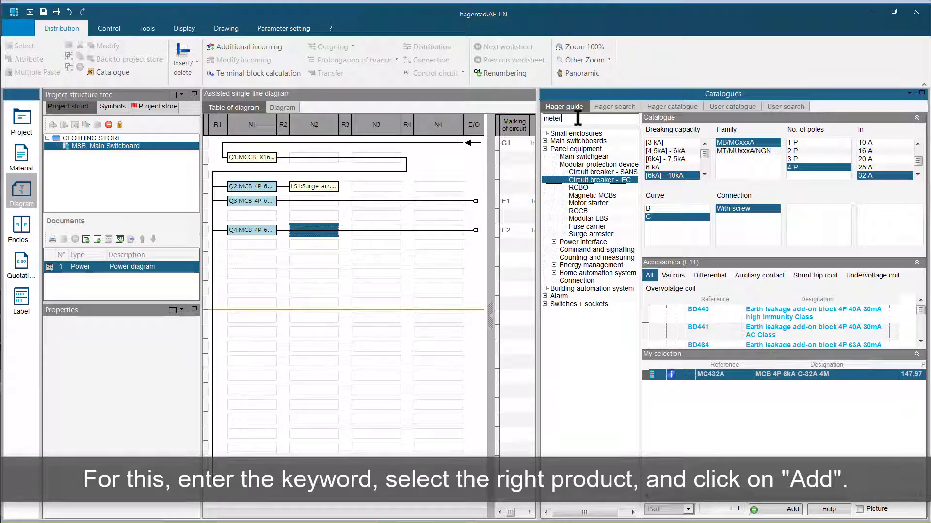
click(597, 147)
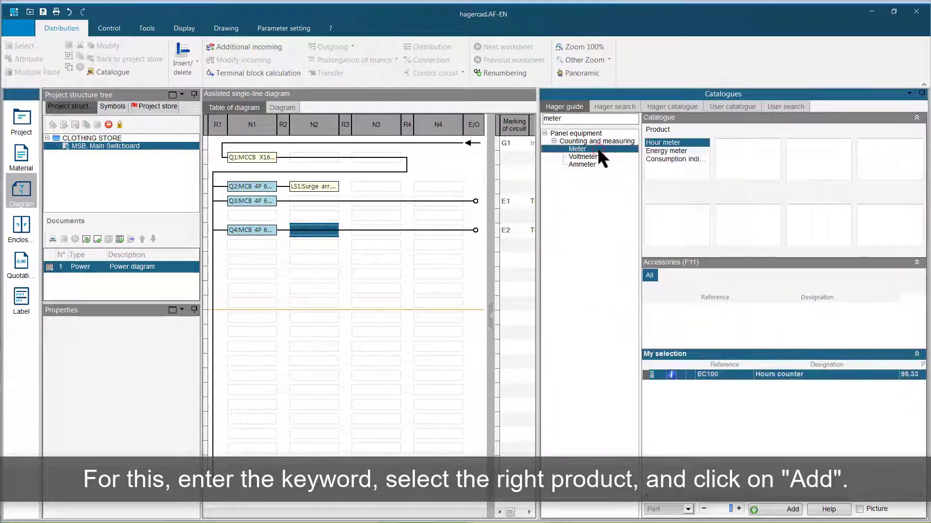
- Insert a single-tariff energy meter with pulse transmission, 3P+N, direct connection and 100 A maximum measurement
click(665, 150)
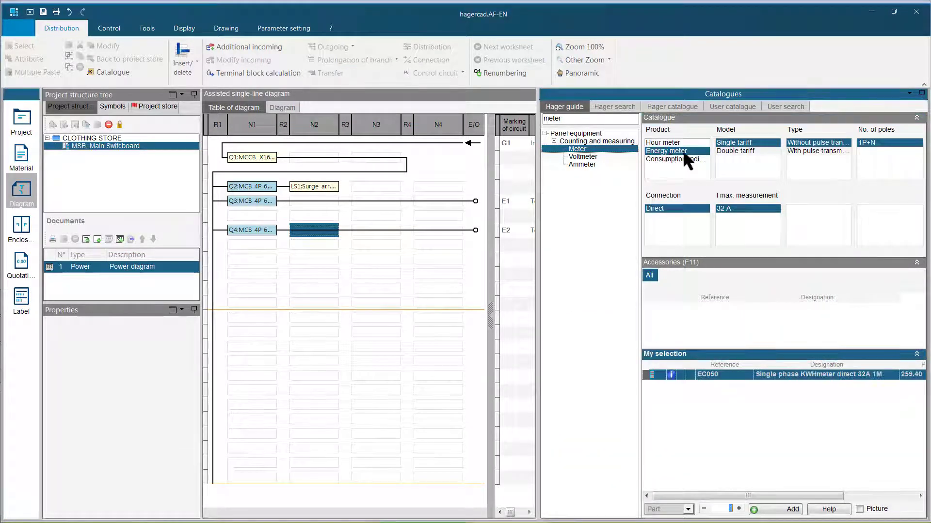
click(818, 150)
click(871, 150)
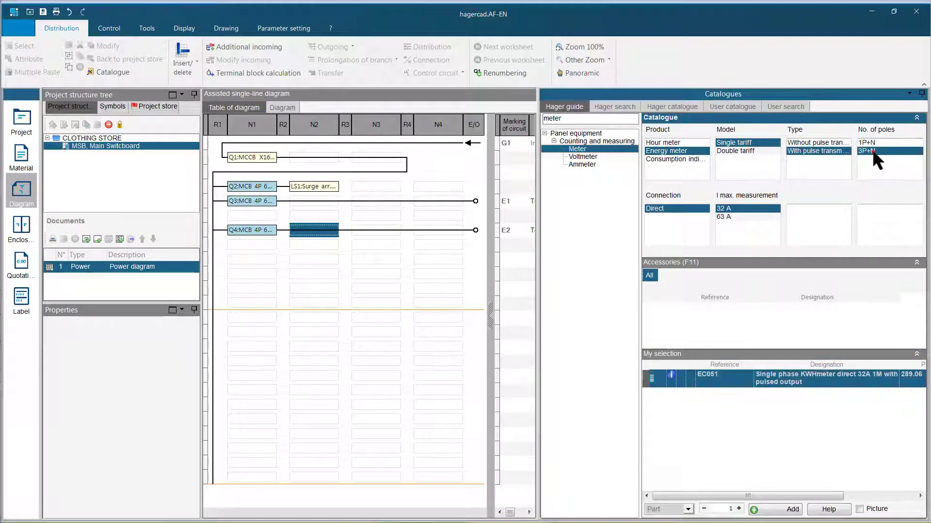
click(723, 216)
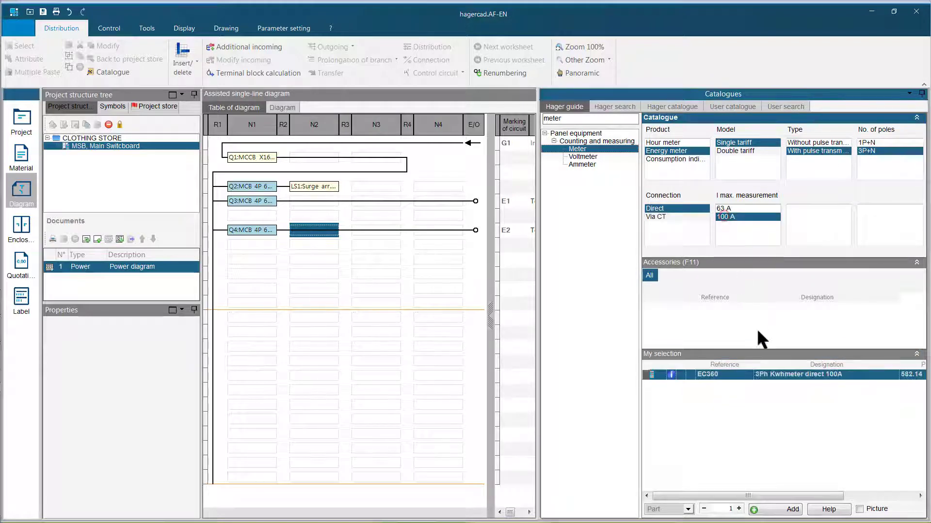
click(780, 510)
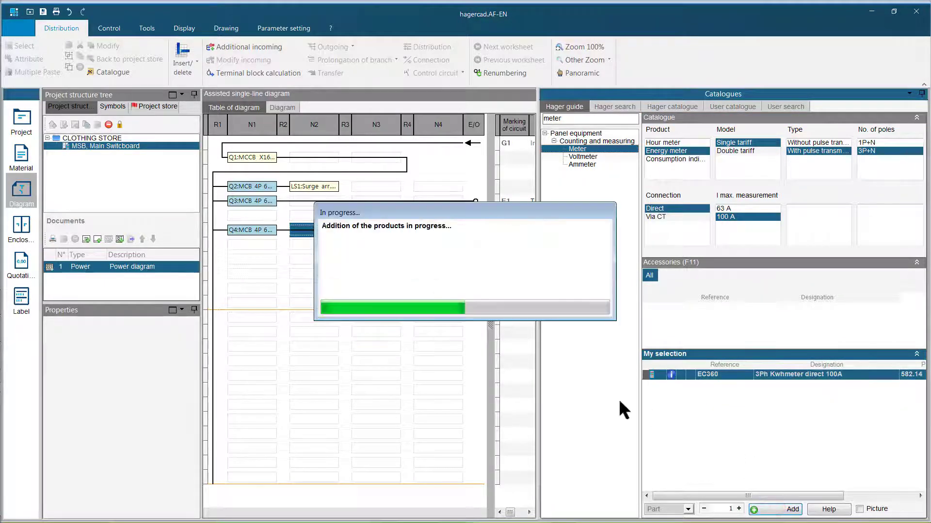
- Target the N3 cell after the energy meter, clear the guide's filter and open the Circuit breaker - IEC category
click(369, 227)
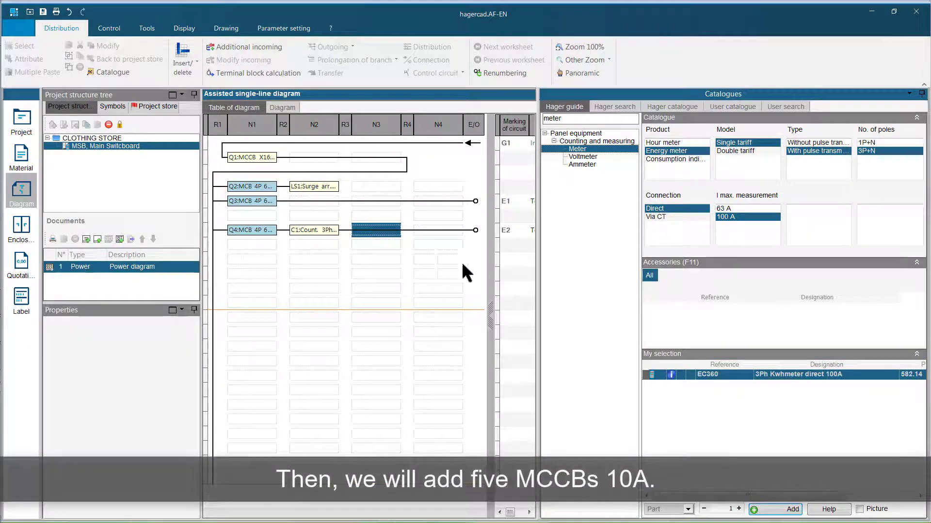
drag(581, 117, 537, 119)
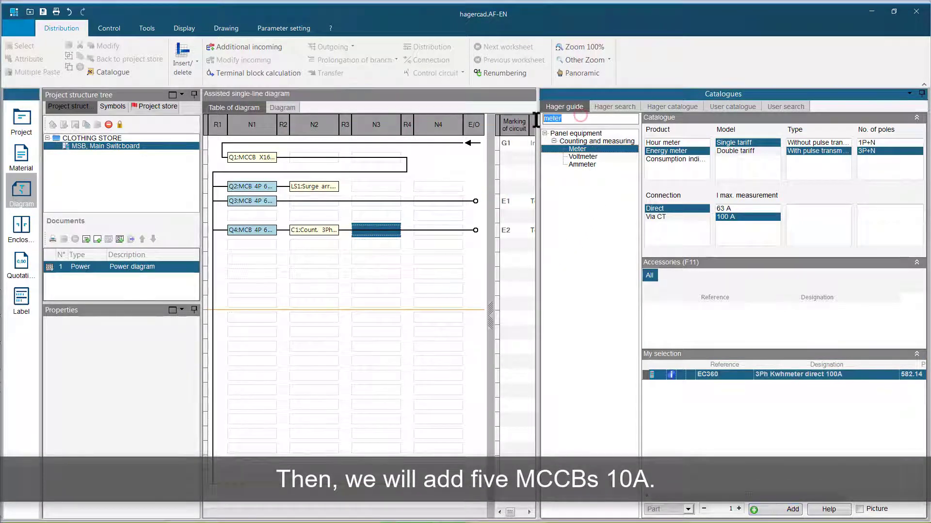
key(BackSpace)
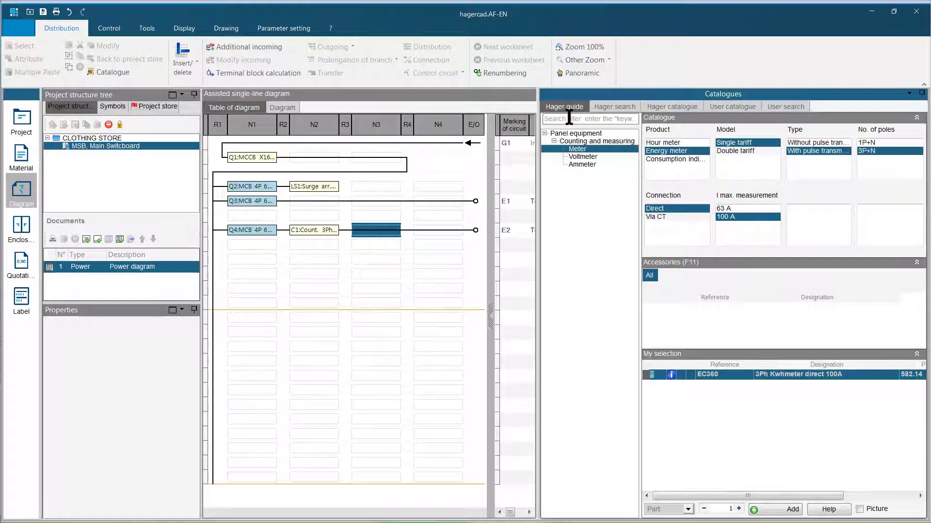
click(553, 164)
click(574, 179)
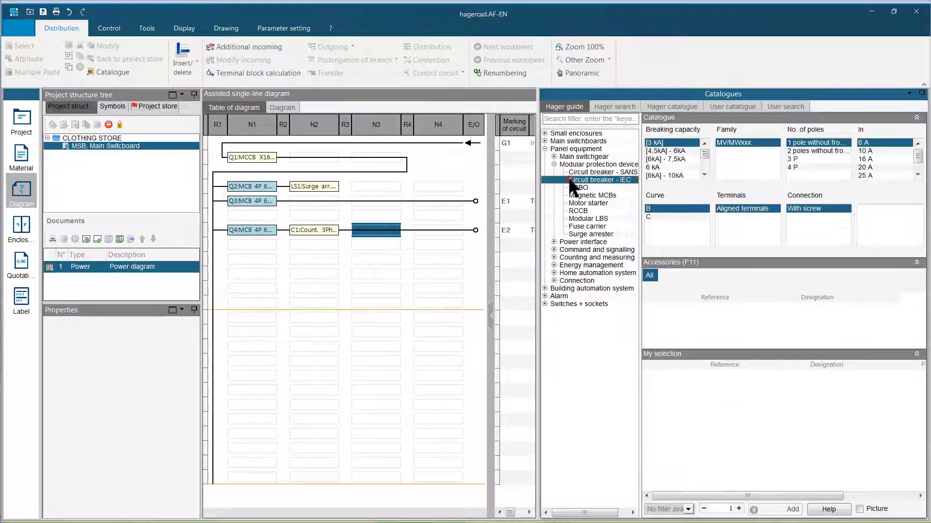
- Insert five 1P+N circuit breakers with [4,5kA] - 6kA breaking capacity, 10 A rating and curve C
click(663, 151)
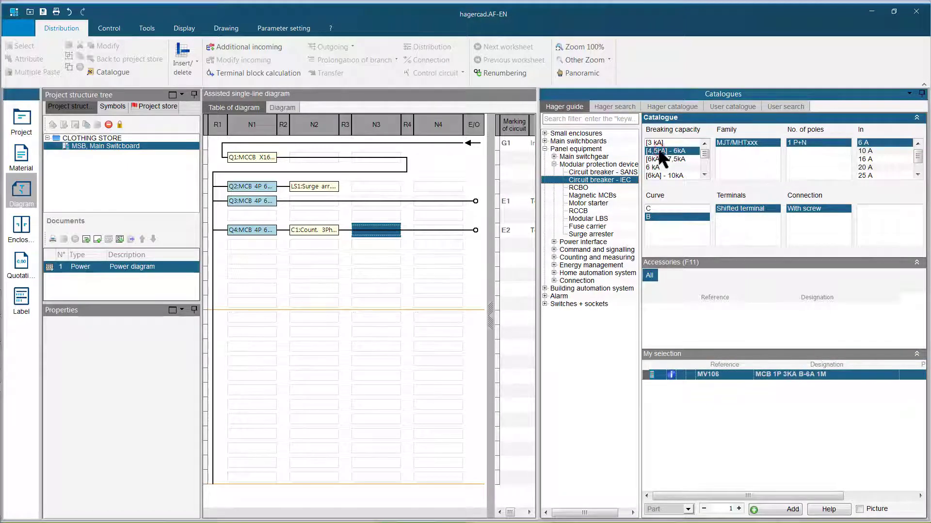
click(867, 150)
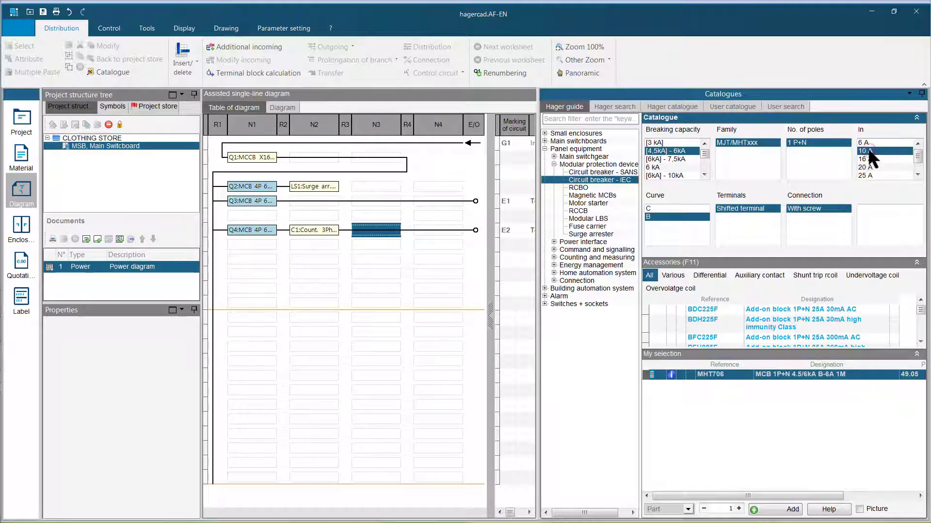
click(689, 208)
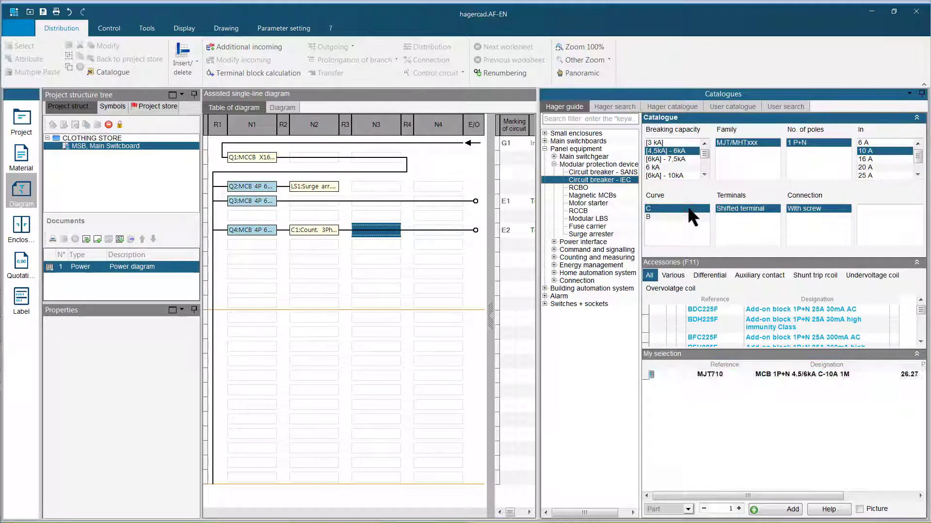
click(738, 509)
click(739, 509)
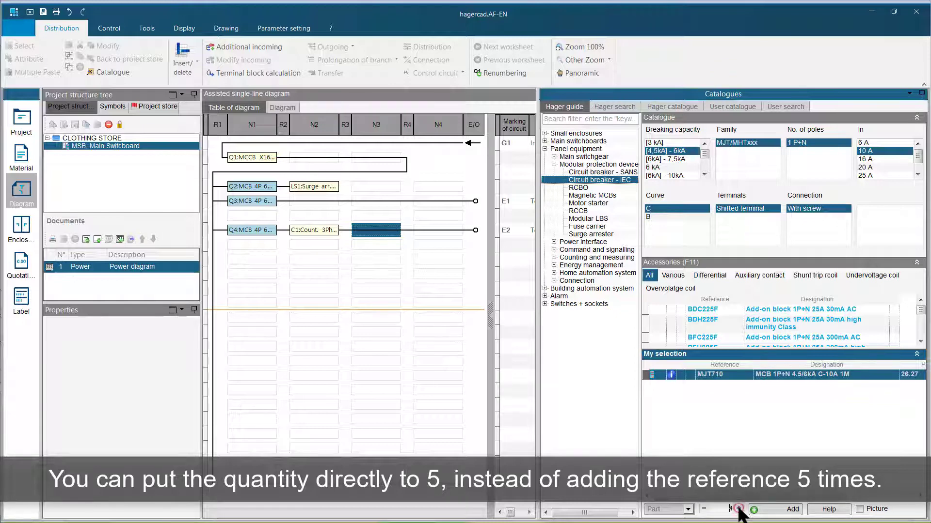
click(772, 511)
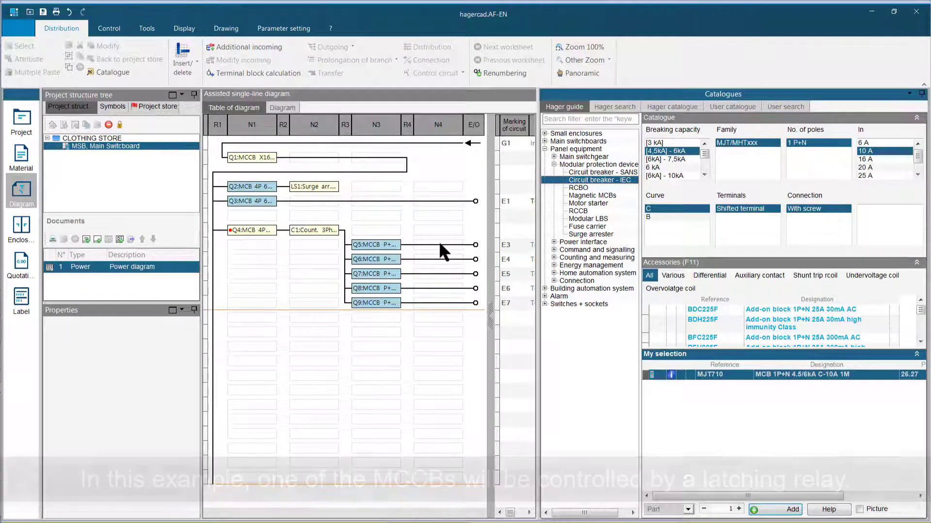
- Target the N4 cell after the first 10 A breaker and filter the guide by "latching" to open the Latching relay category
click(439, 240)
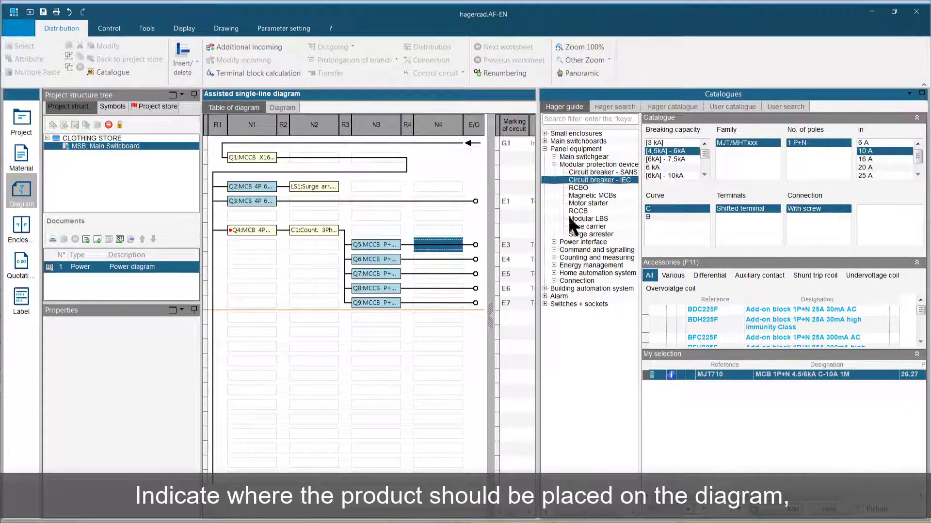
click(562, 119)
text(latching)
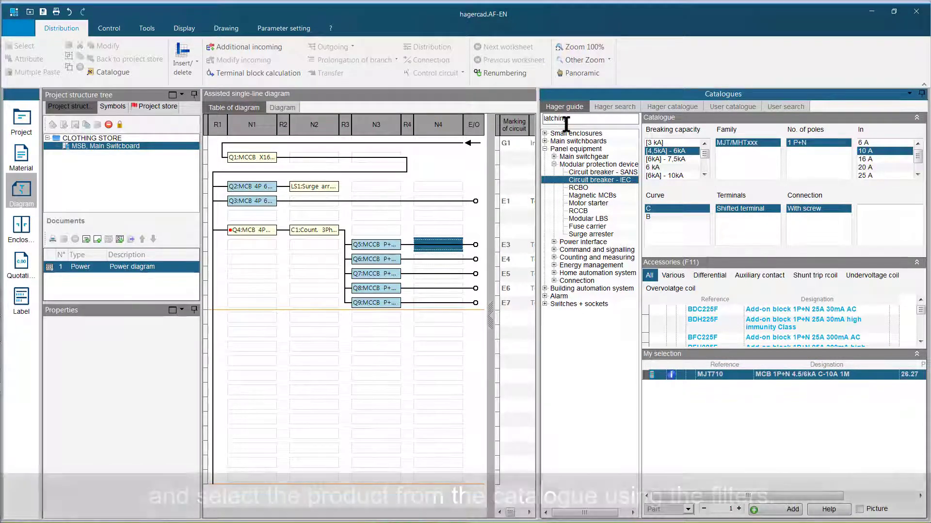
click(603, 148)
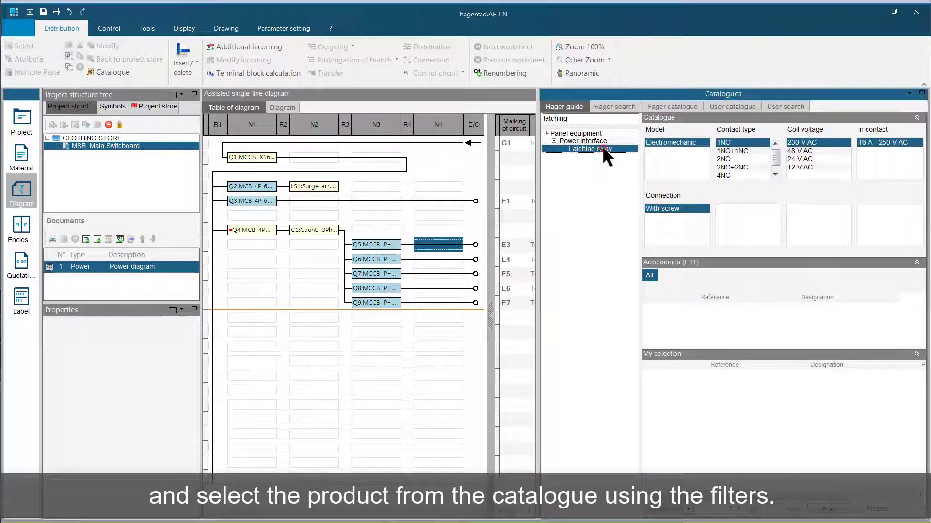
- Insert a 2NO, 230 V AC electromechanical latching relay with the 4 wires connection option
click(731, 160)
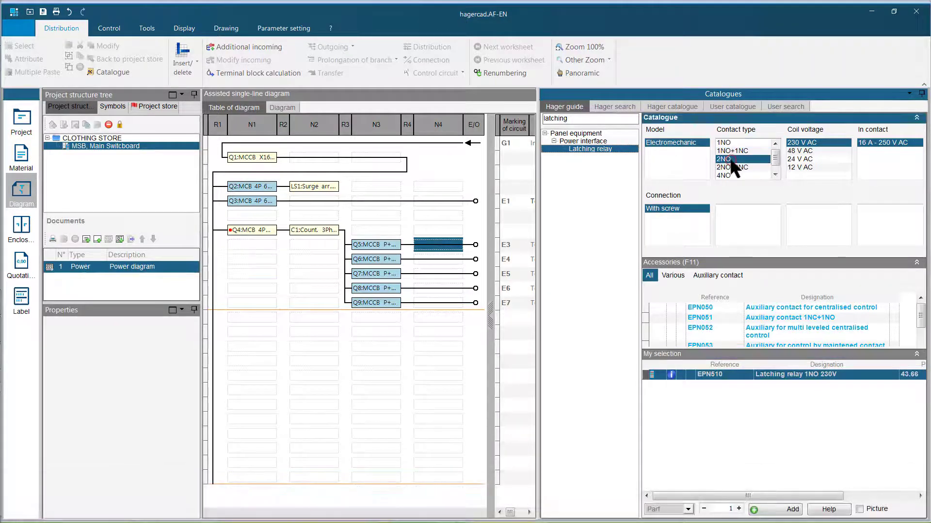
click(775, 508)
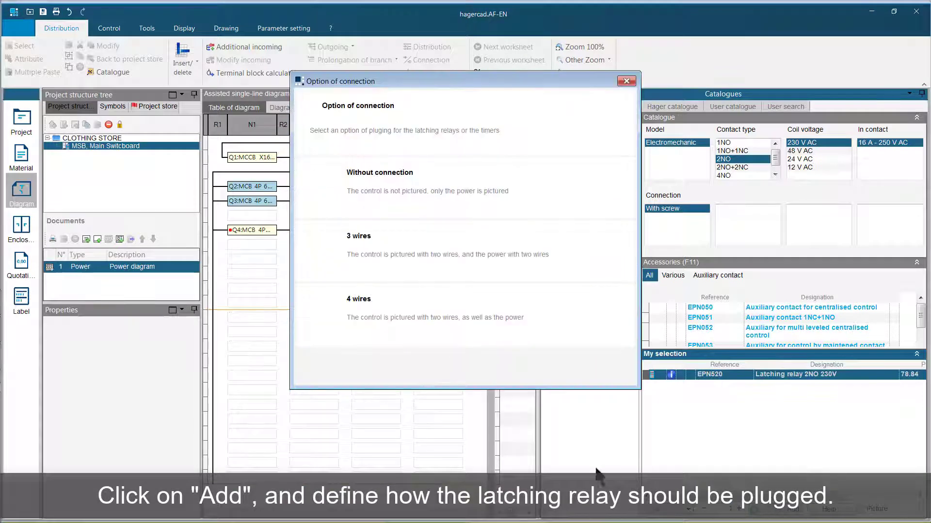
click(363, 309)
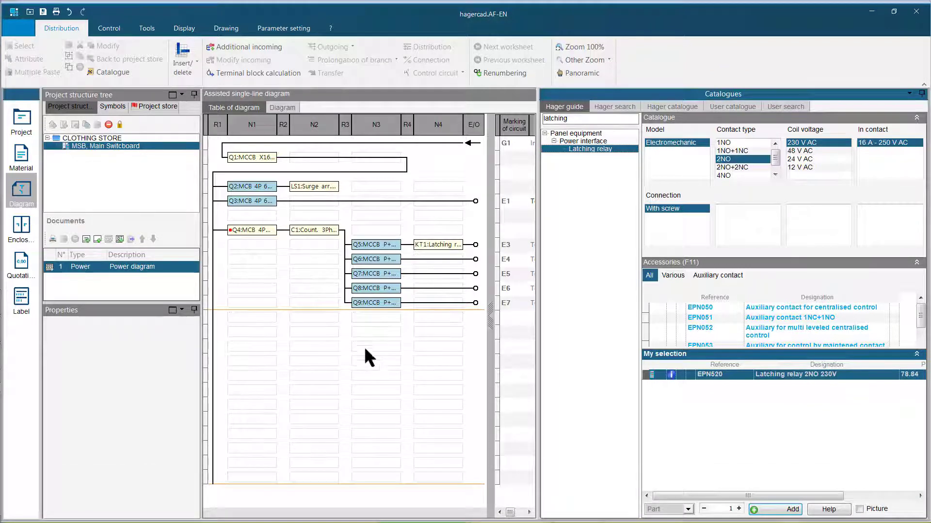
- Target the N1 cell in the row below the 10 A breakers and put the MC432A breaker in the selection
click(257, 319)
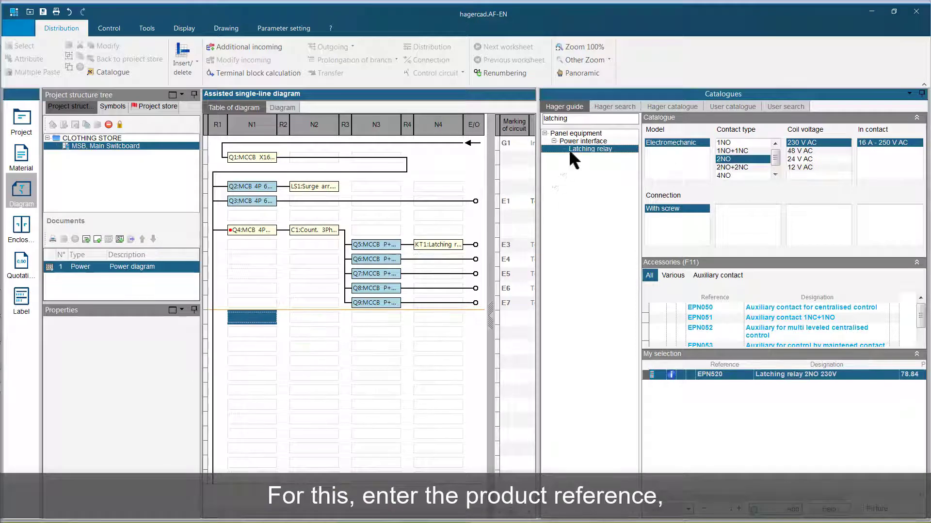
click(612, 107)
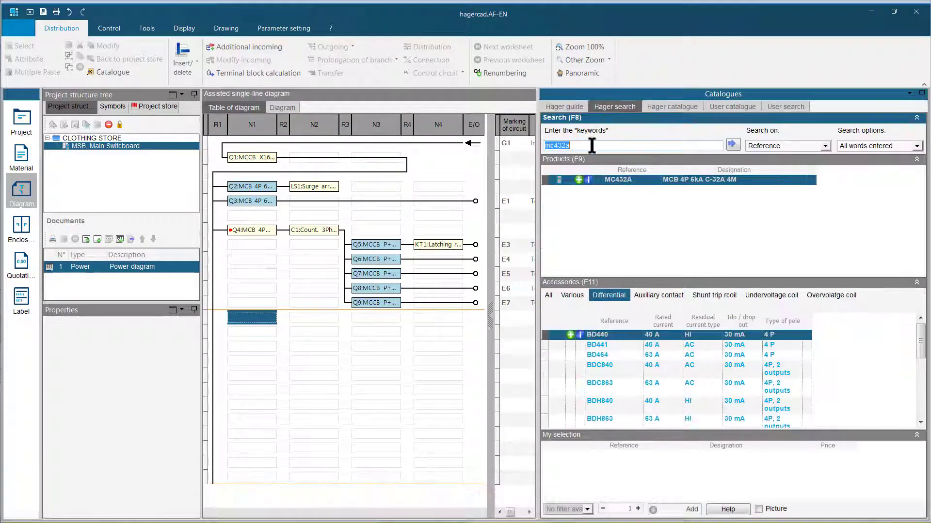
click(578, 180)
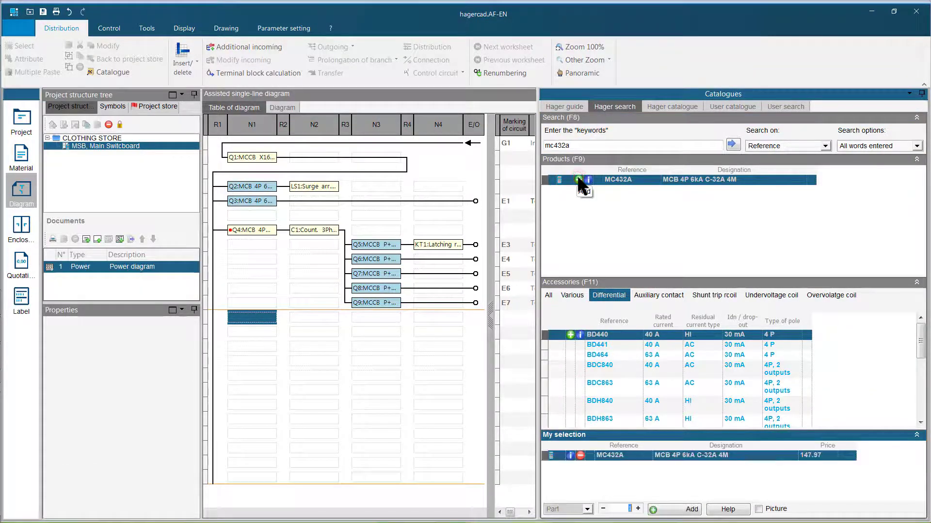
- Include the BDC840 40 A 30 mA double-output earth leakage block and insert it with the MC432A breaker
click(920, 422)
click(920, 422)
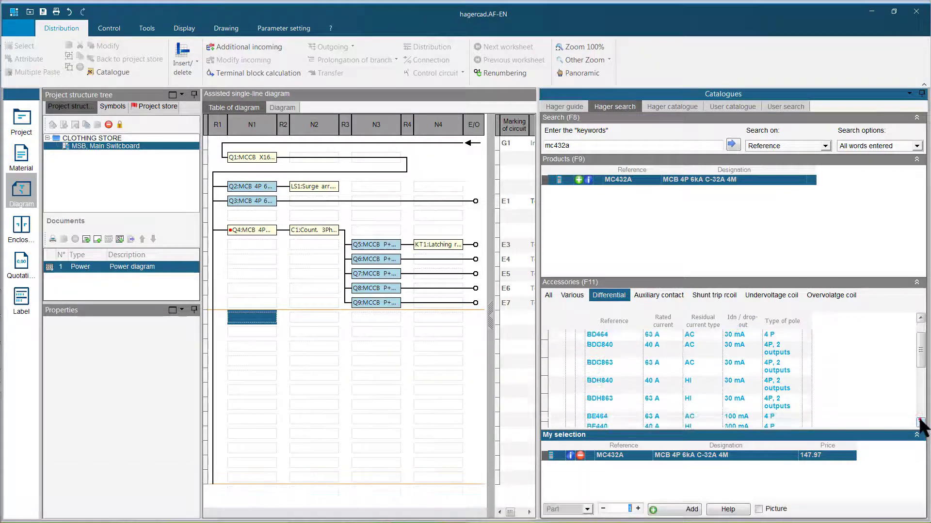
click(783, 353)
click(570, 345)
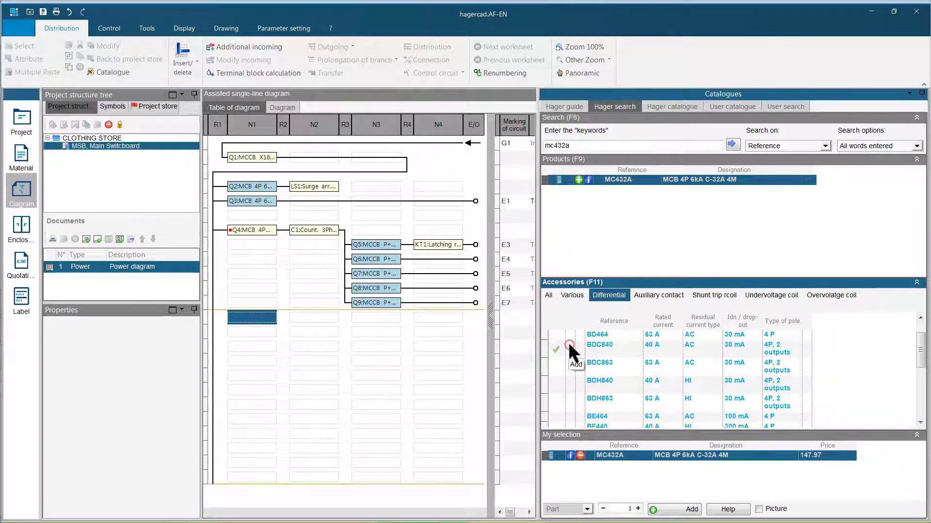
click(681, 509)
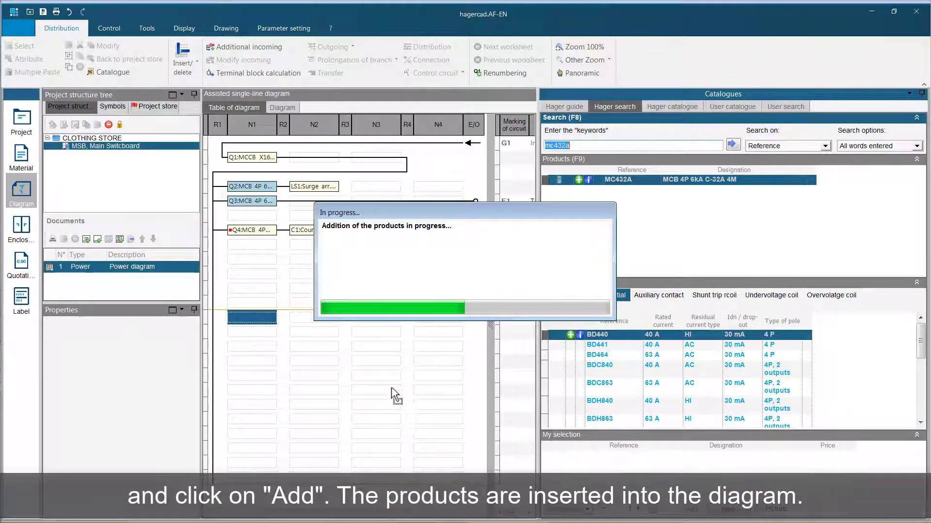
- Insert five MJT716 16 A 1P+N breakers in column N3, downstream of the MC432A breaker that has the double-output leakage block
click(366, 316)
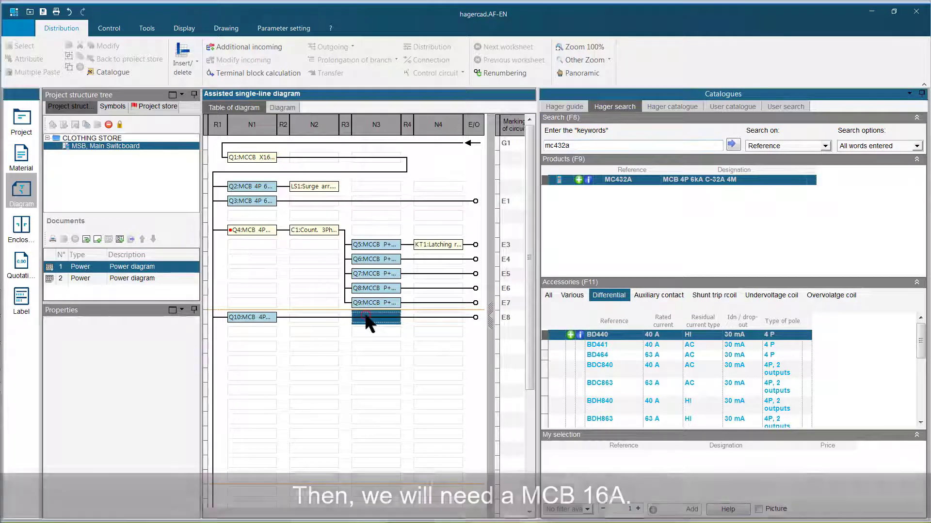
double_click(580, 146)
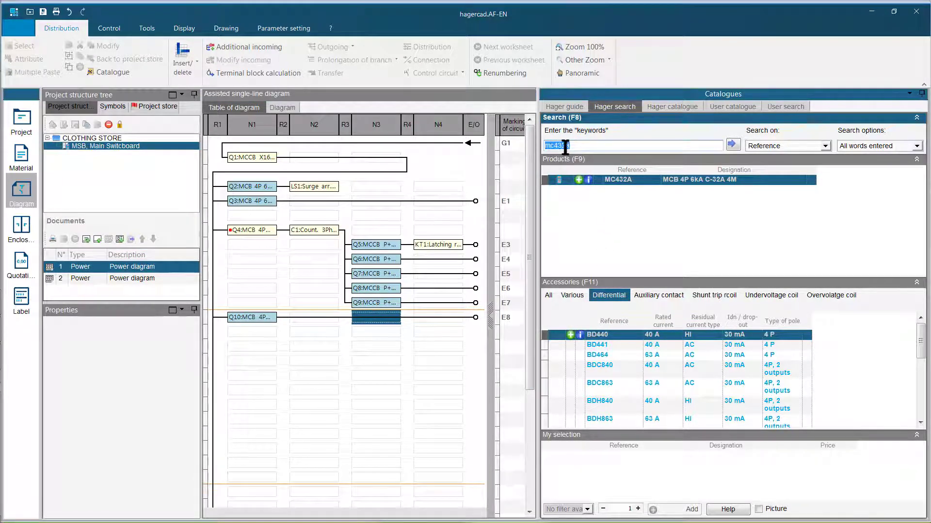
text(mjt716)
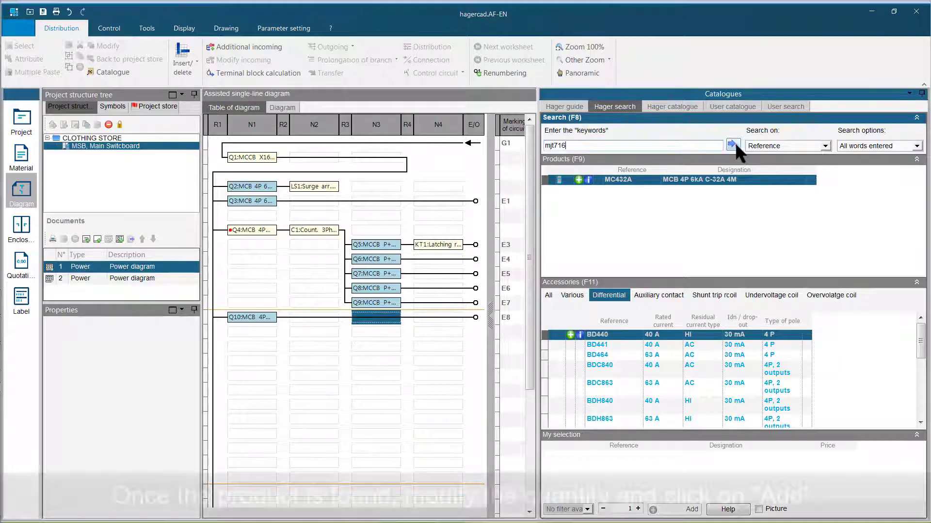
click(733, 144)
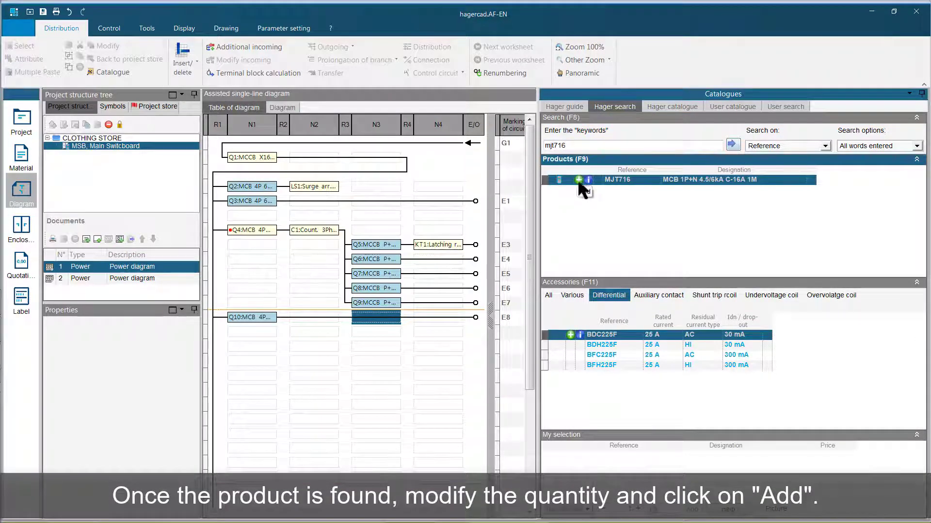
click(578, 180)
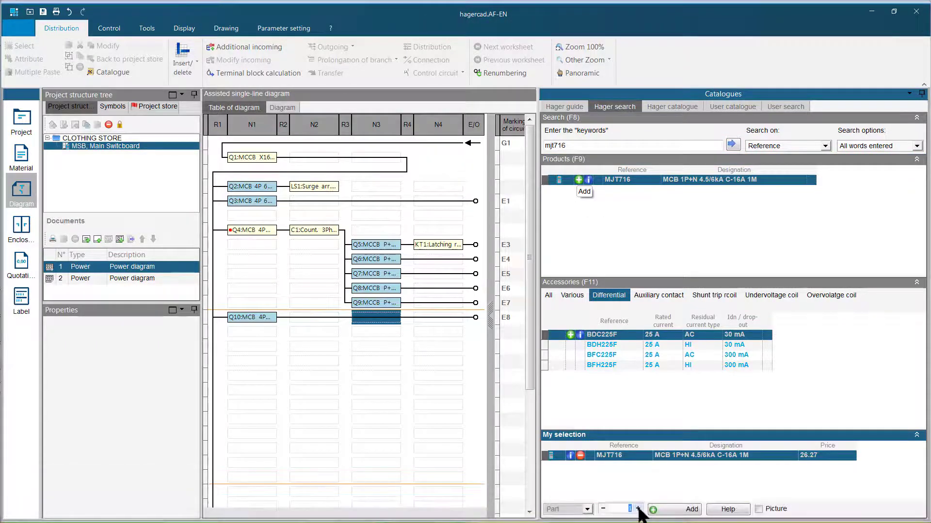
click(638, 509)
click(638, 509)
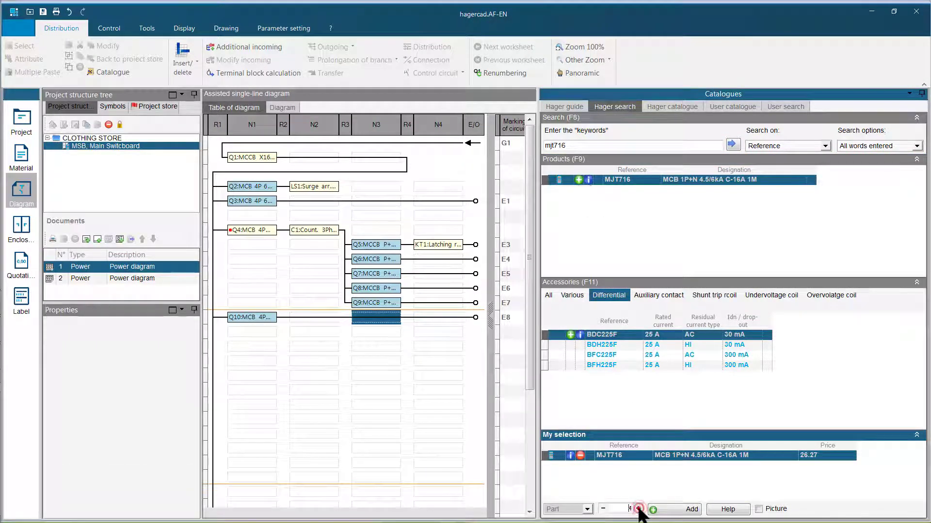
click(670, 509)
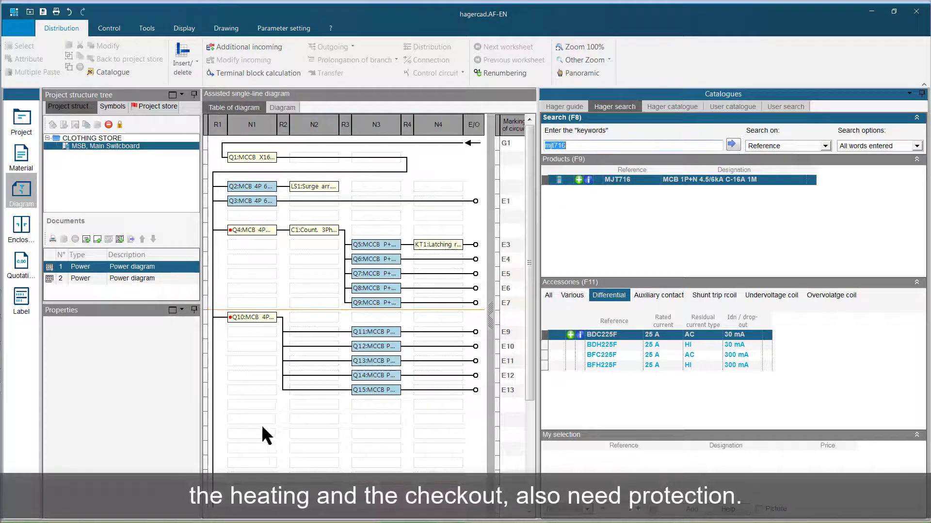
- Insert two MJT716 breakers, each with a BFC225F 300 mA AC add-on block, in consecutive N1 rows, leaving one row free below the 16 A group
click(256, 420)
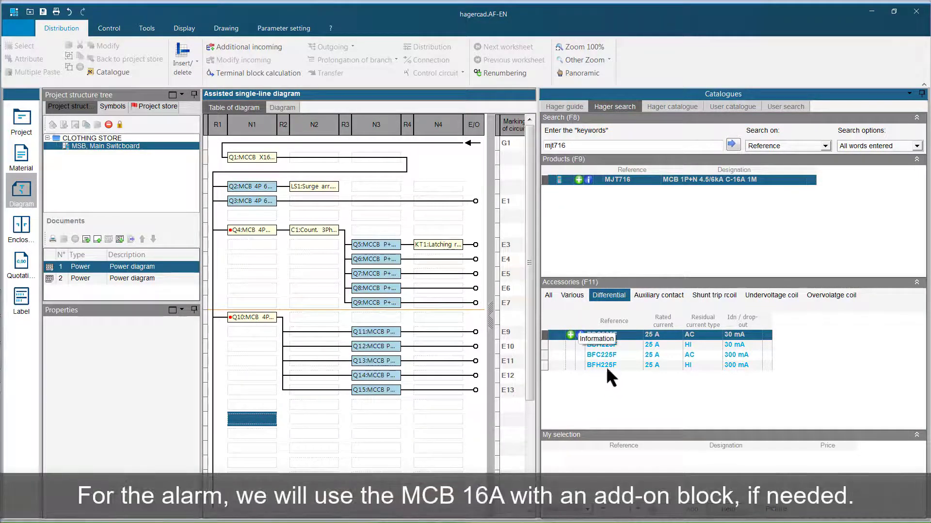
double_click(602, 355)
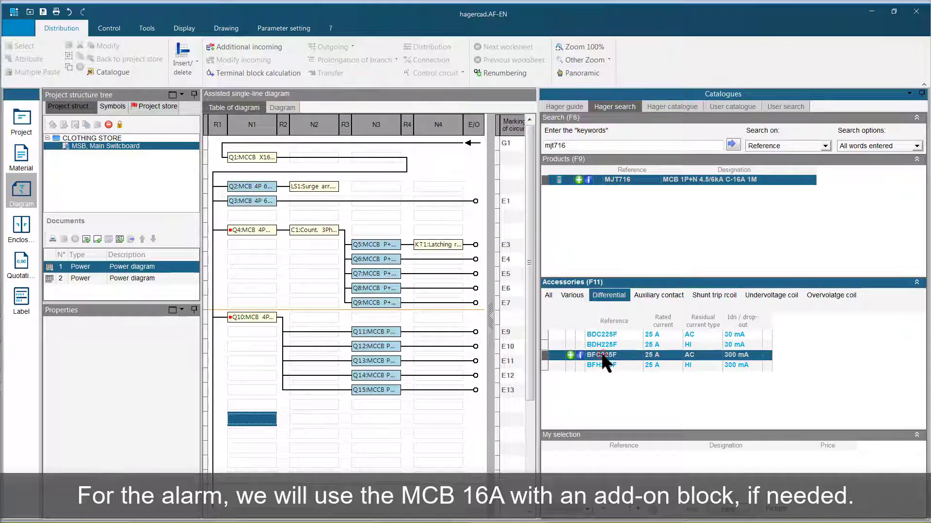
click(673, 509)
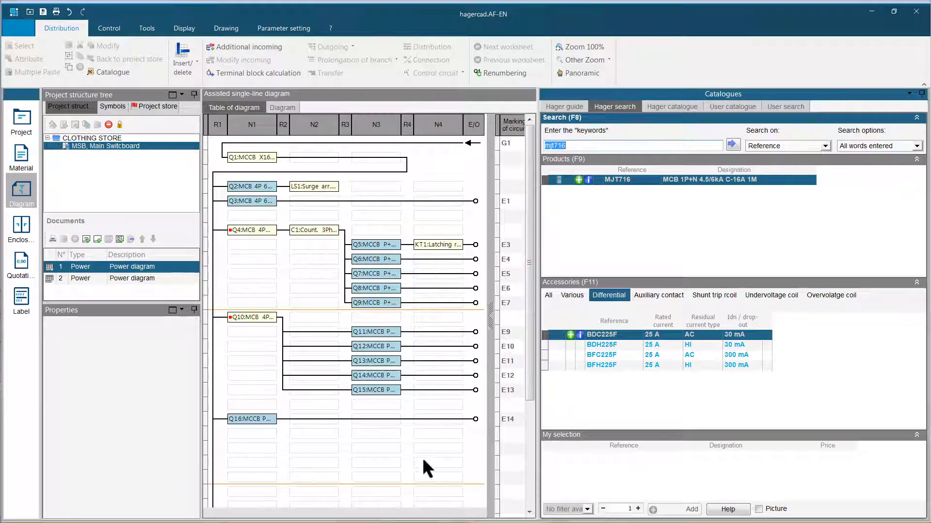
click(267, 434)
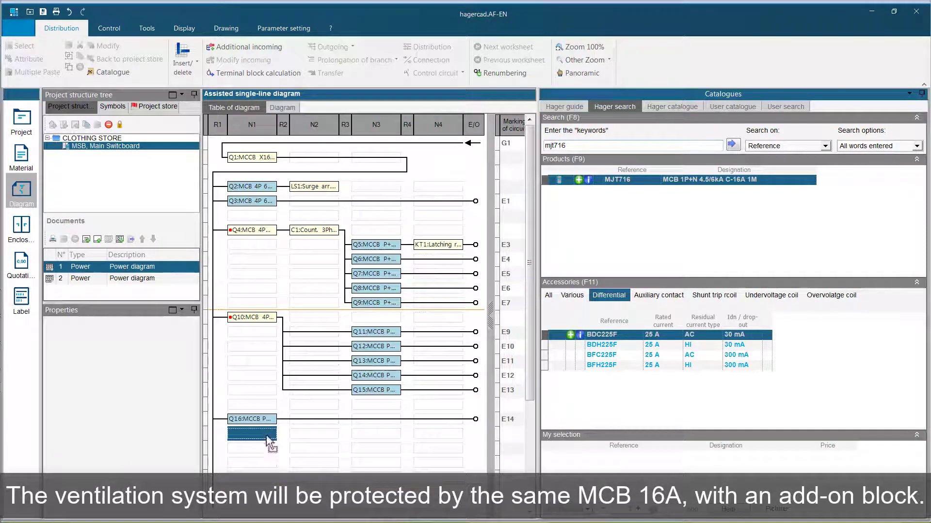
double_click(624, 355)
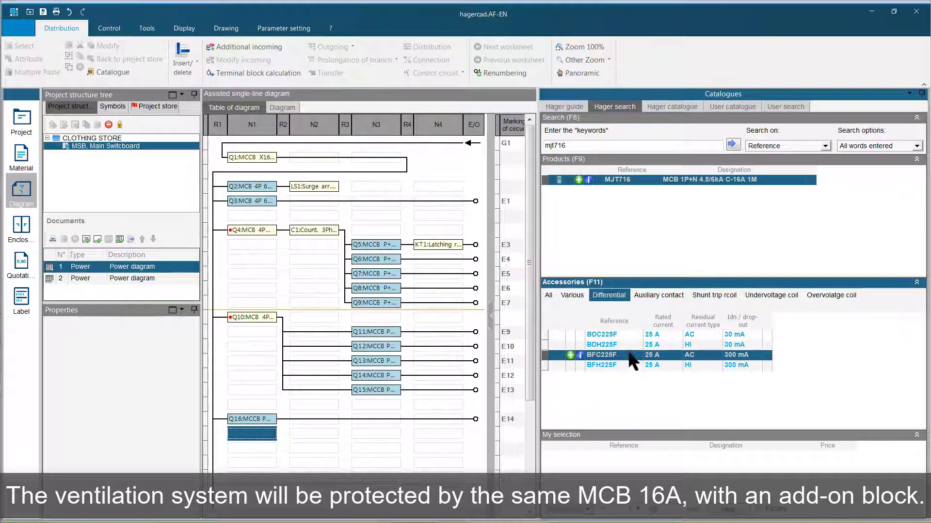
click(676, 509)
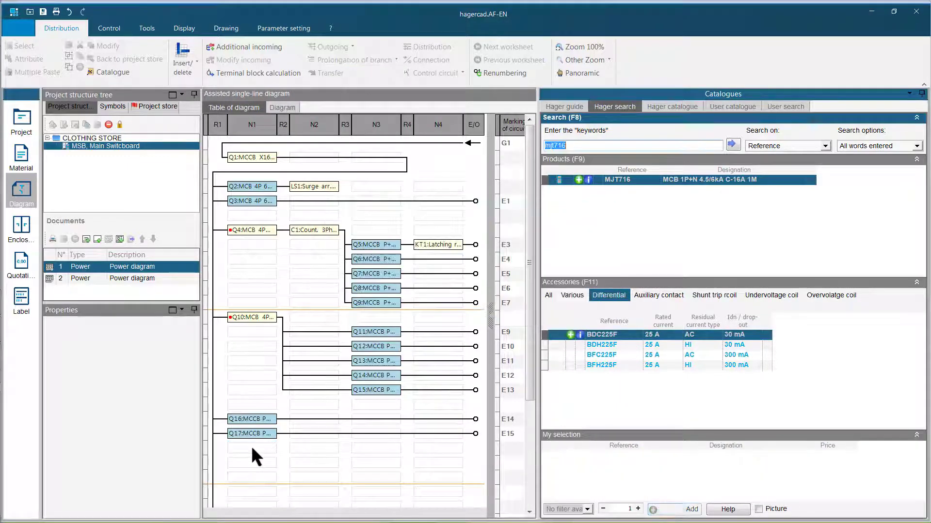
- Insert an MJT732 32 A breaker with a BFC240F 40 A 300 mA AC add-on block in the next free N1 row
click(252, 446)
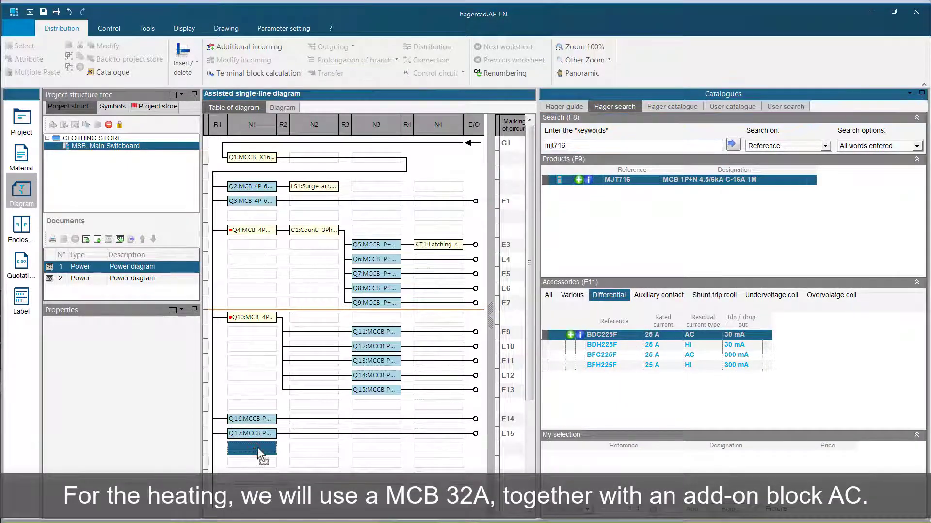
click(585, 143)
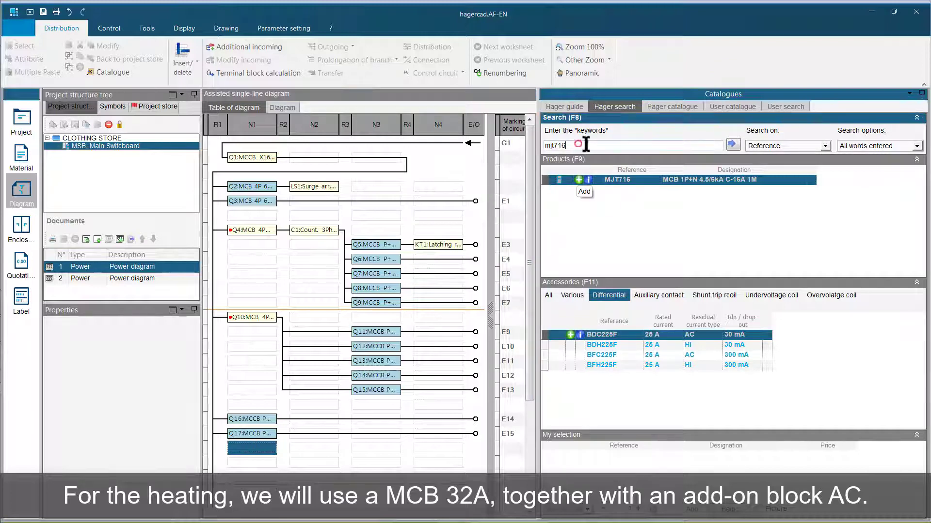
key(BackSpace)
key(BackSpace)
text(32)
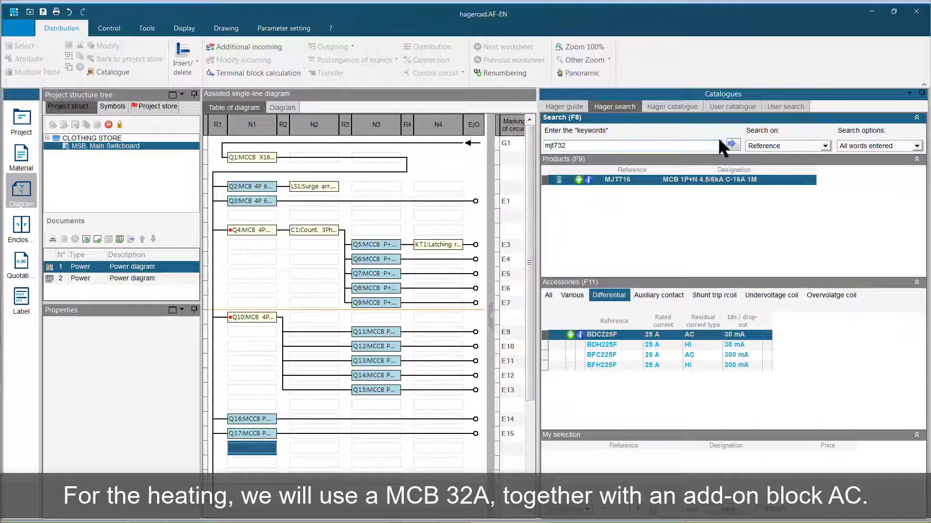
click(732, 144)
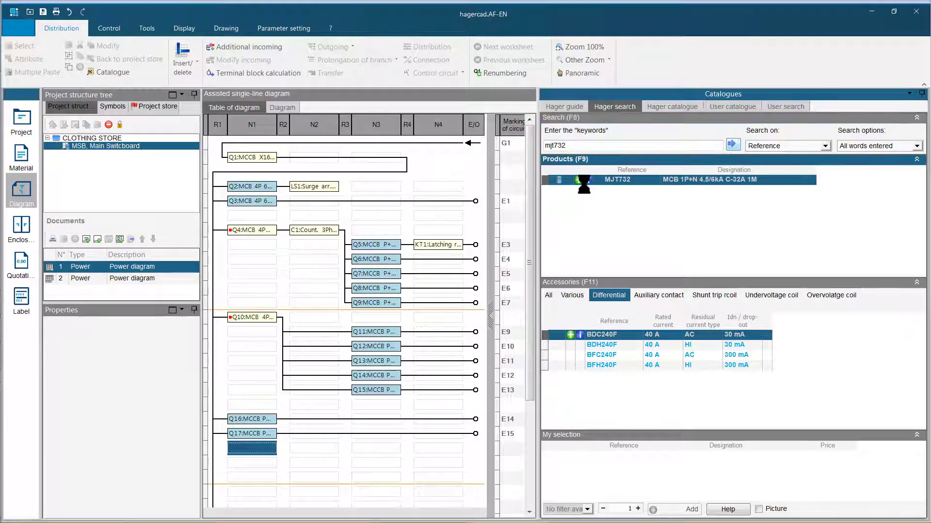
click(578, 180)
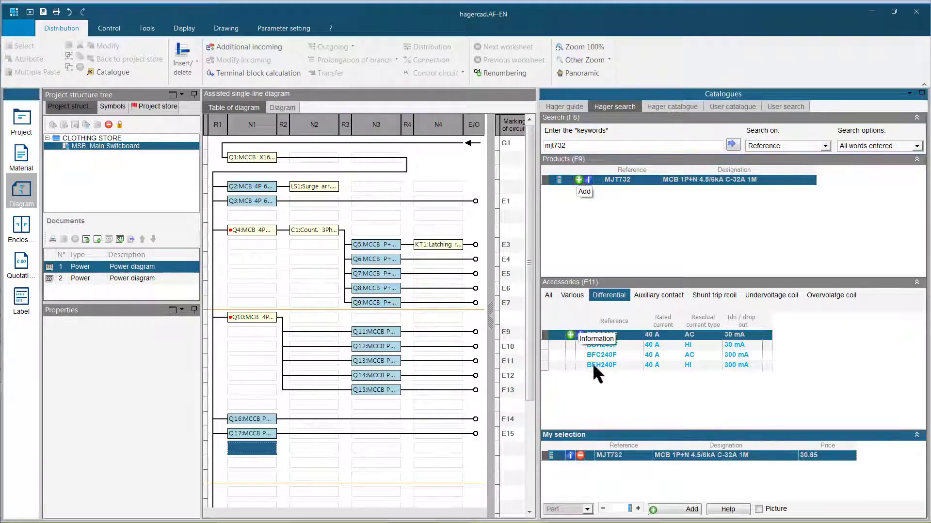
click(688, 357)
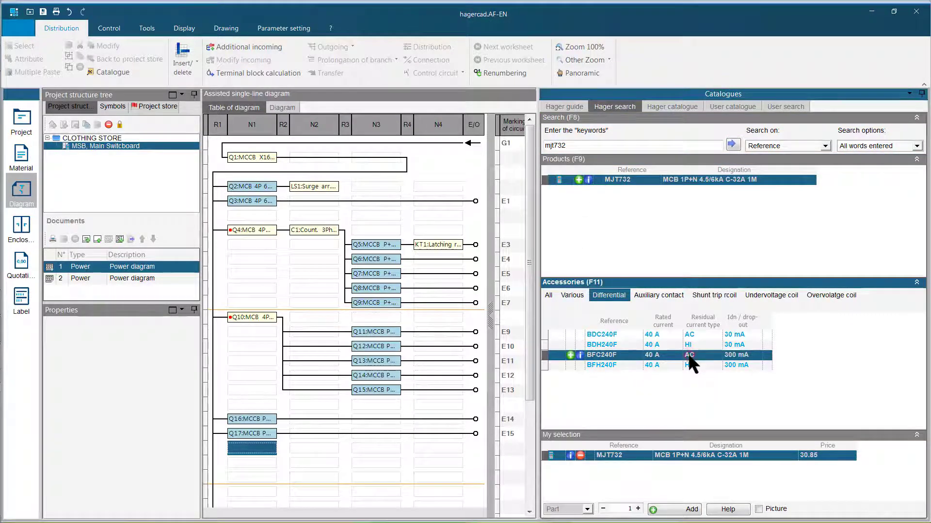
click(570, 355)
click(660, 509)
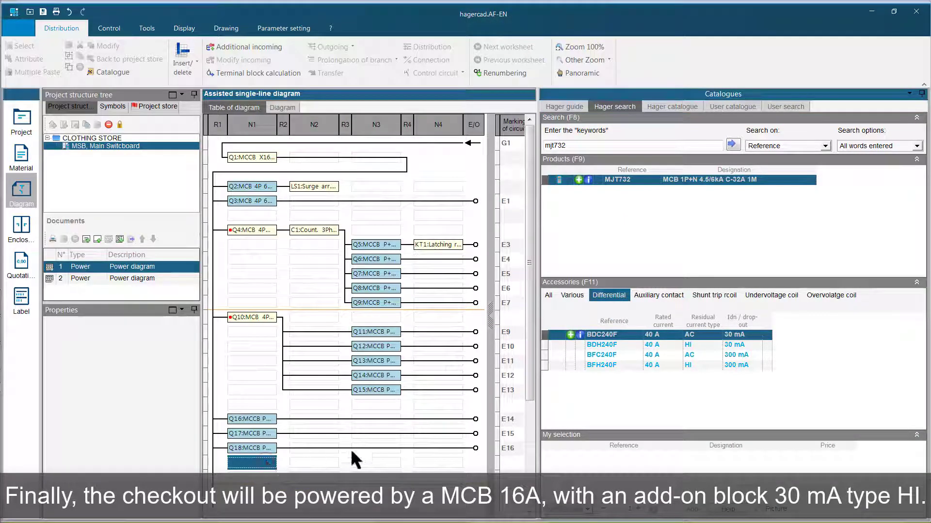
- Insert an MJT716 16 A breaker with a BDH225F 25 A 30 mA type HI add-on block in the N1 row below the 32 A breaker
click(570, 146)
click(571, 148)
key(BackSpace)
key(BackSpace)
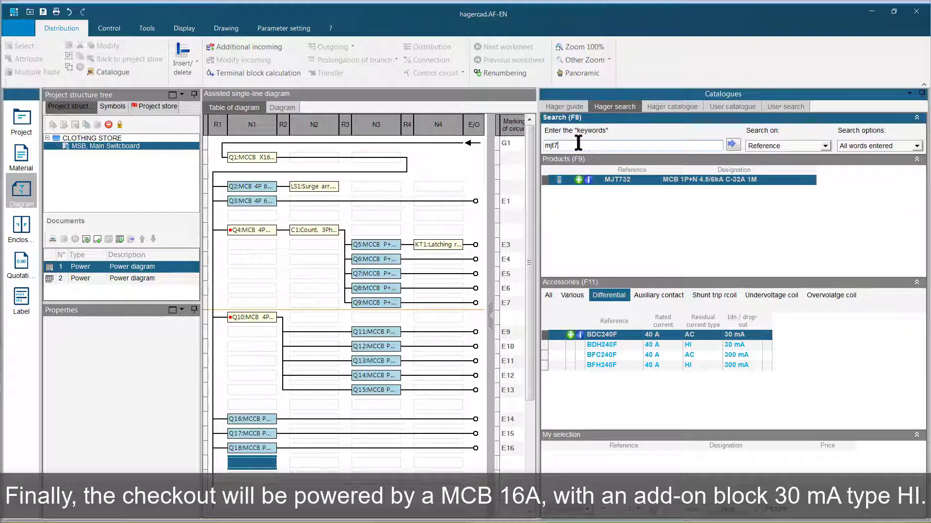
text(16)
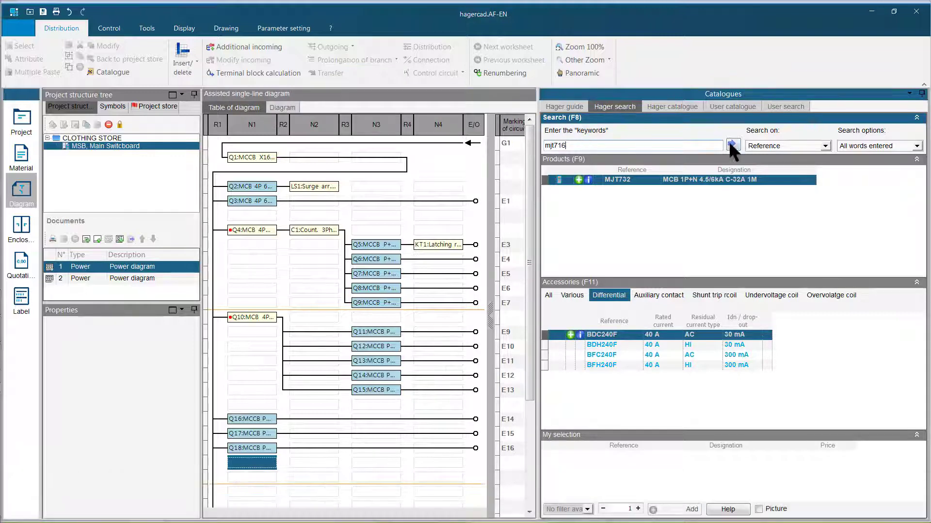
click(731, 141)
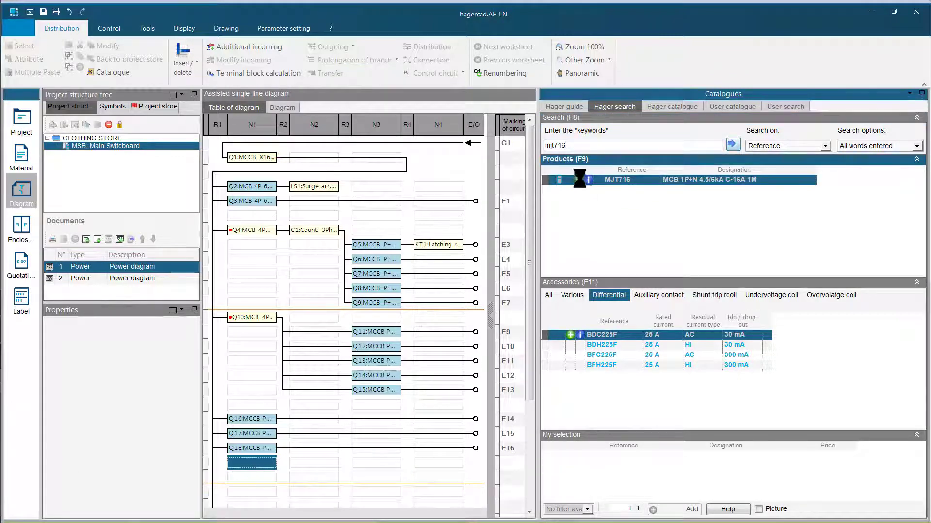
click(578, 180)
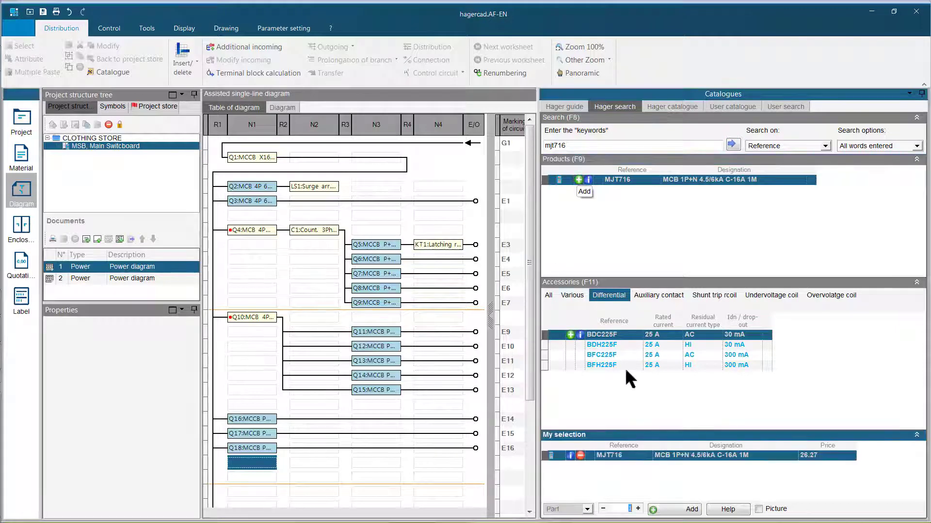
click(612, 343)
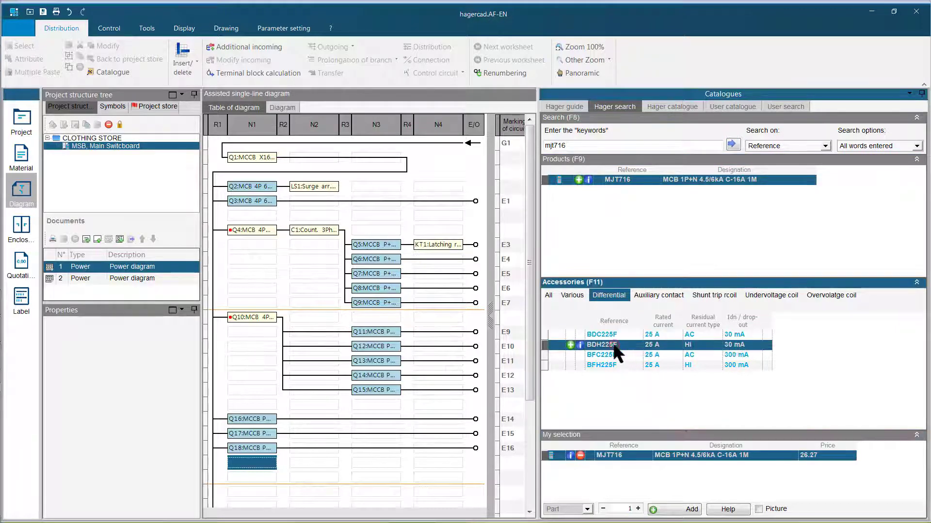
click(569, 345)
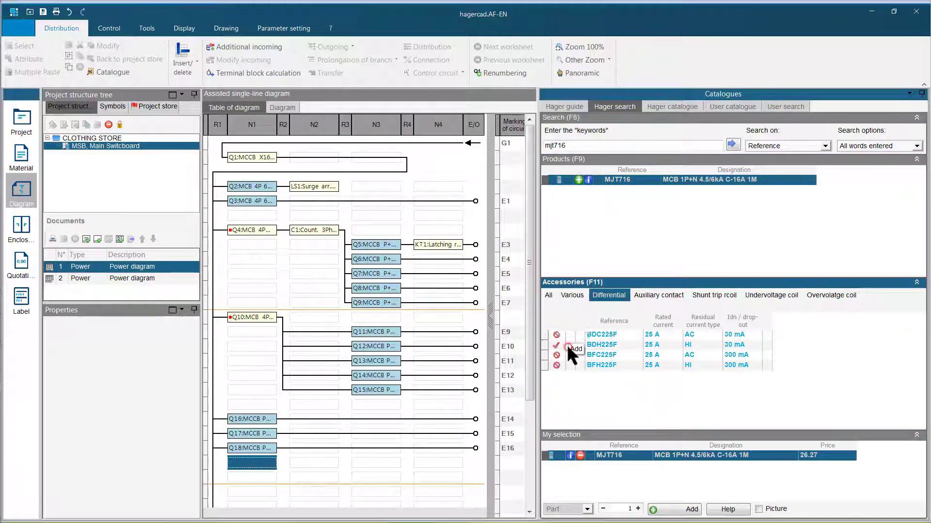
click(668, 507)
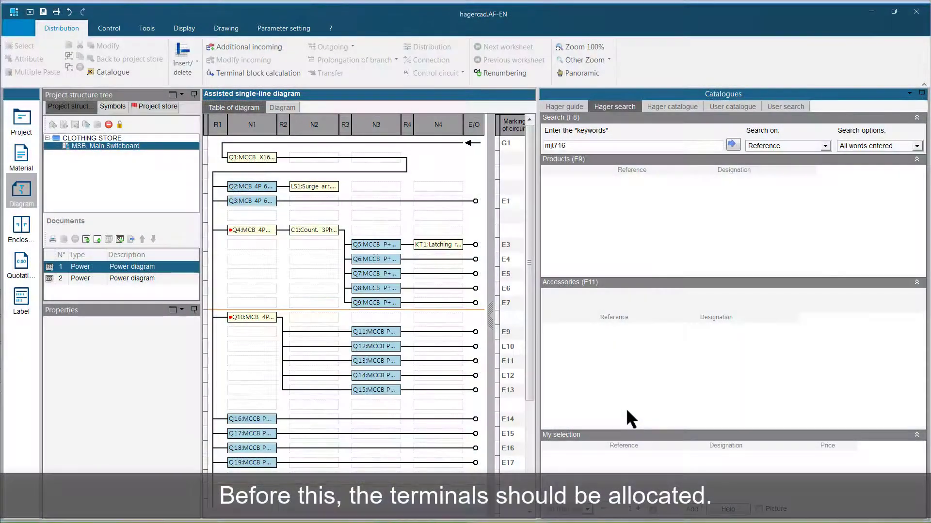
- Proceed to the enclosure stage and realize the terminal allocation of the MSB location, accepting the terminal block calculation
click(22, 227)
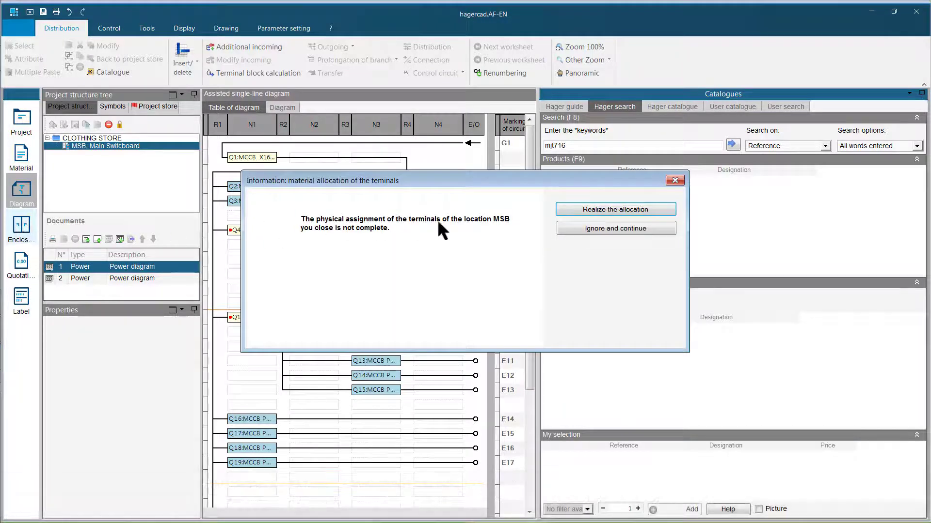
click(581, 208)
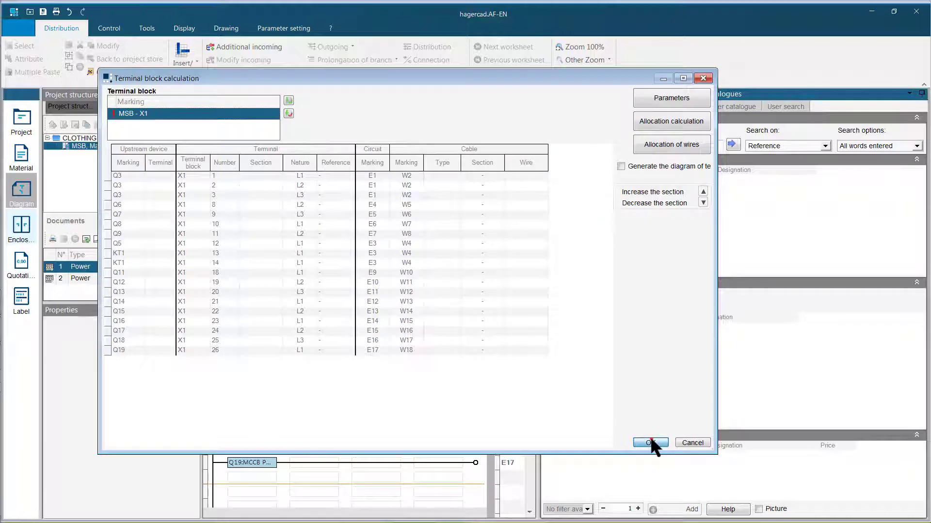
click(650, 441)
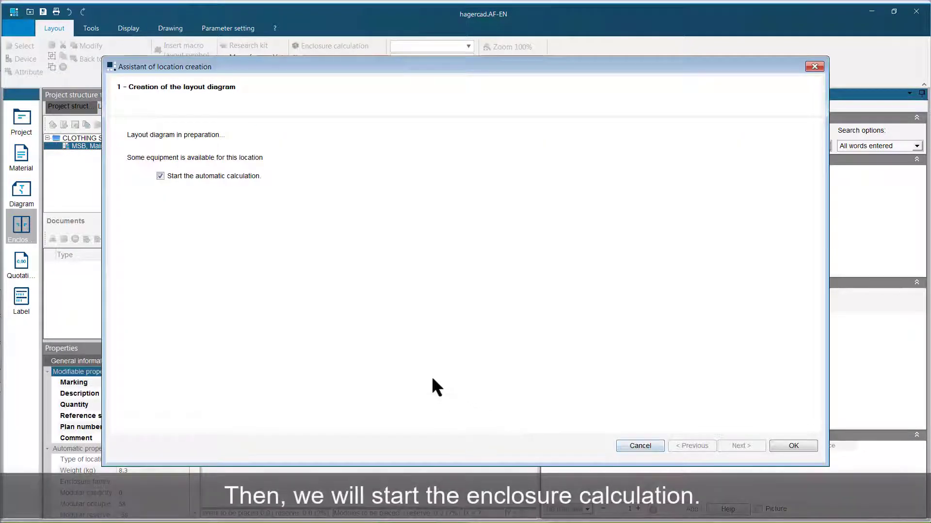
- Start the automatic enclosure calculation and select the Vega D, surface-mounted enclosure family, then proceed to the possible configurations
click(802, 447)
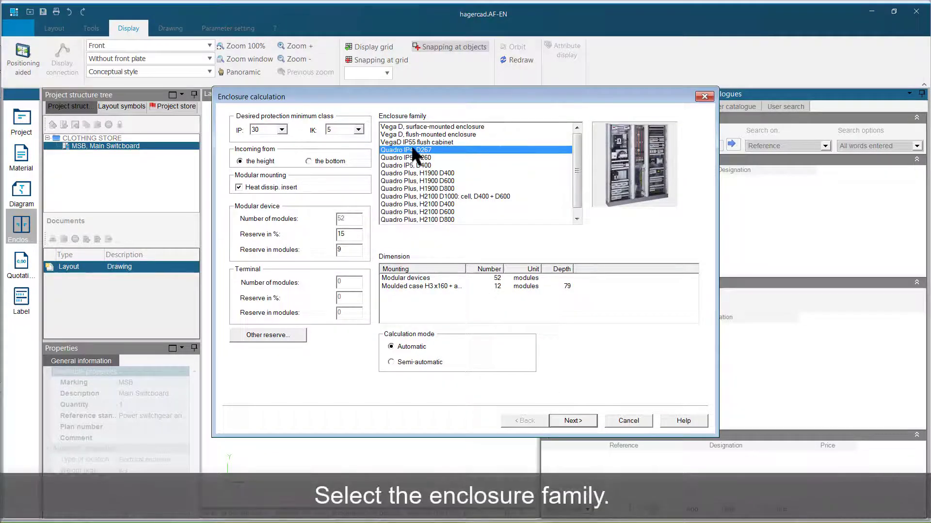
click(407, 127)
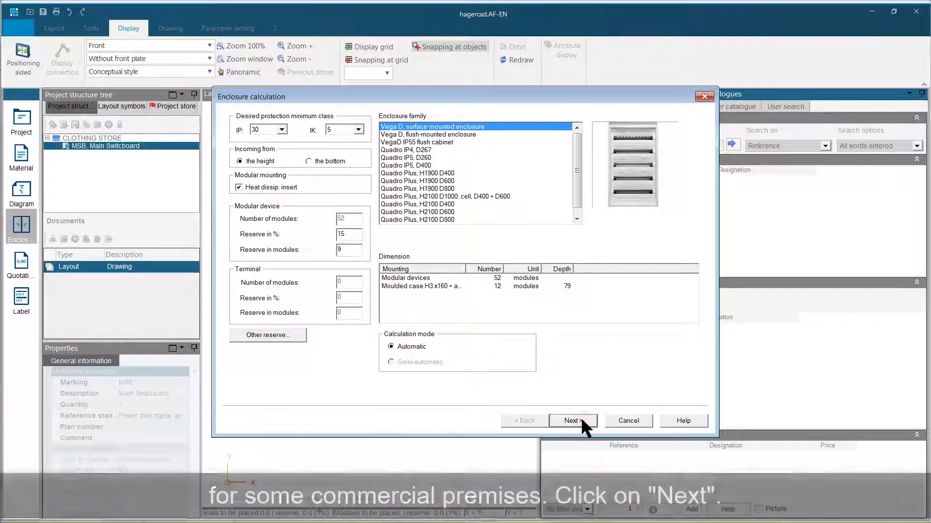
click(581, 419)
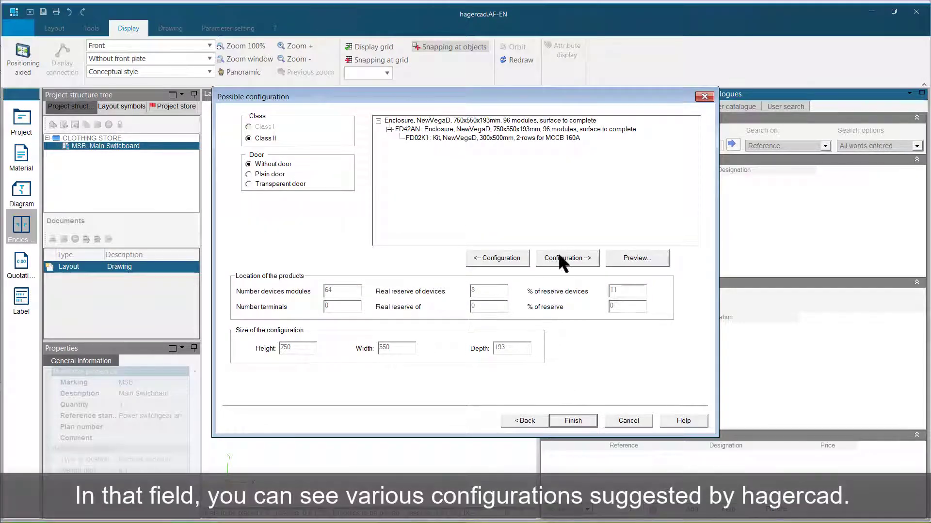
- Choose the FD62AN 1050x550x193 mm, 144-module configuration without door, preview its layout and accept it
click(559, 259)
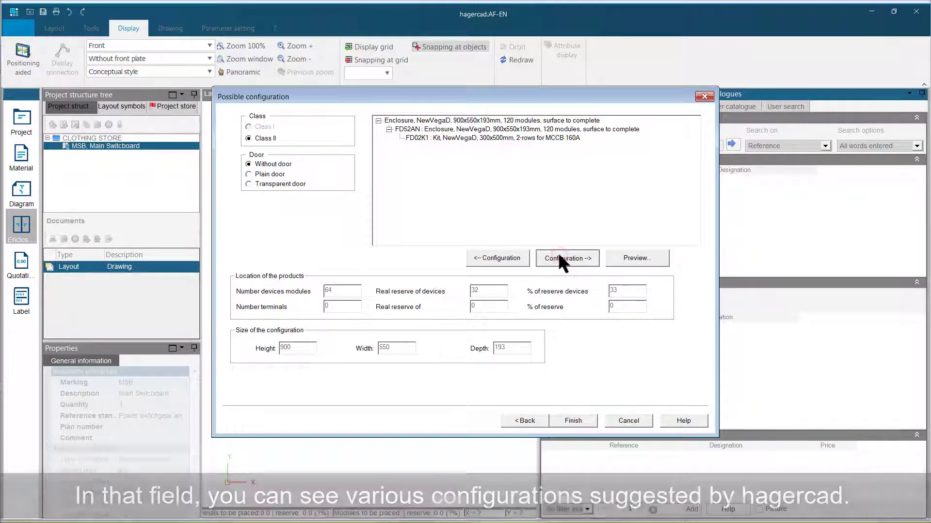
click(560, 258)
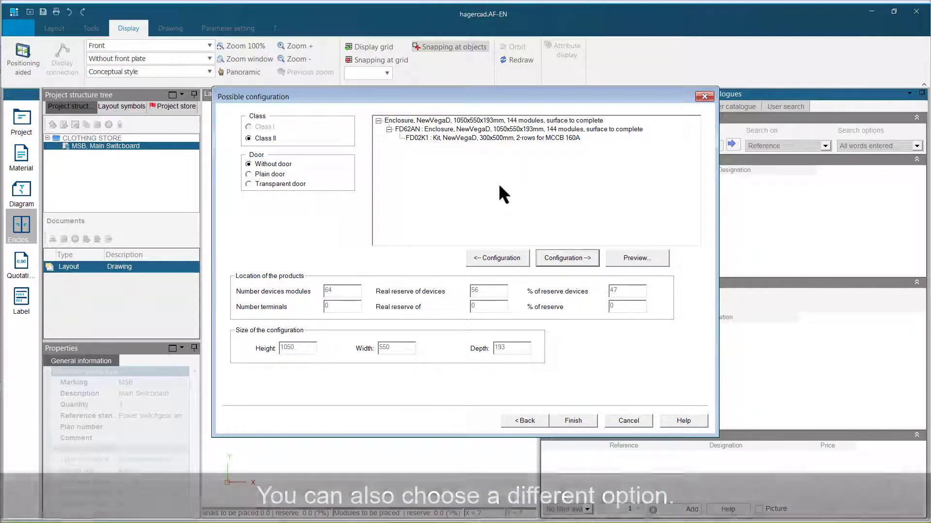
click(635, 253)
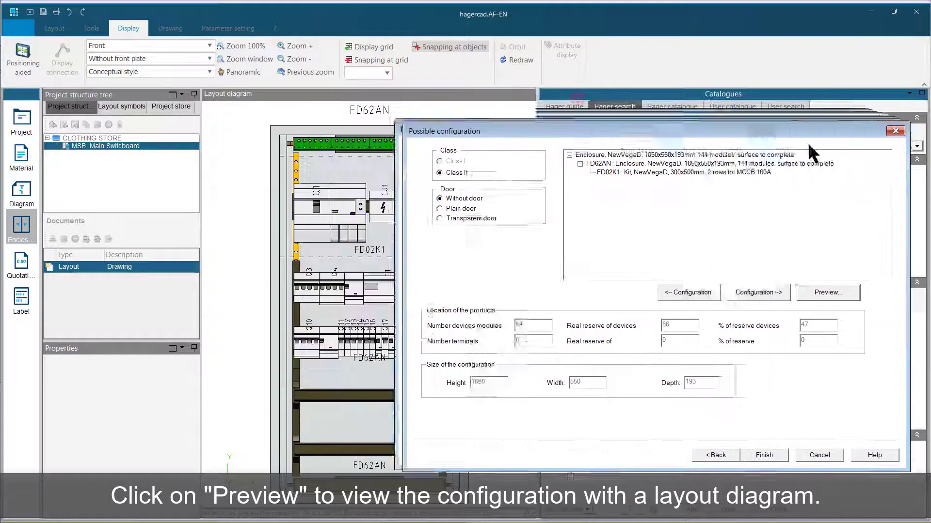
click(834, 470)
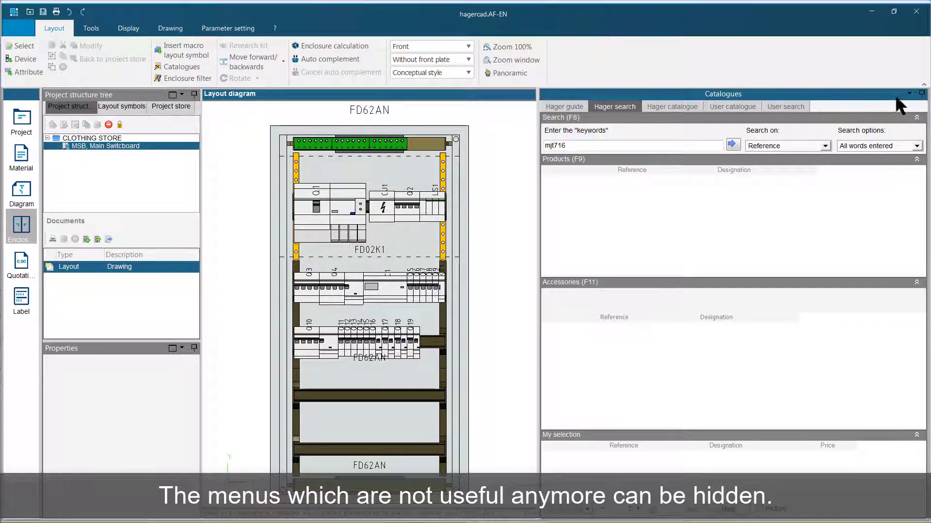
- Move breakers Q16 to Q19 from the third device row onto the enclosure's lowest rail and save the project
click(919, 93)
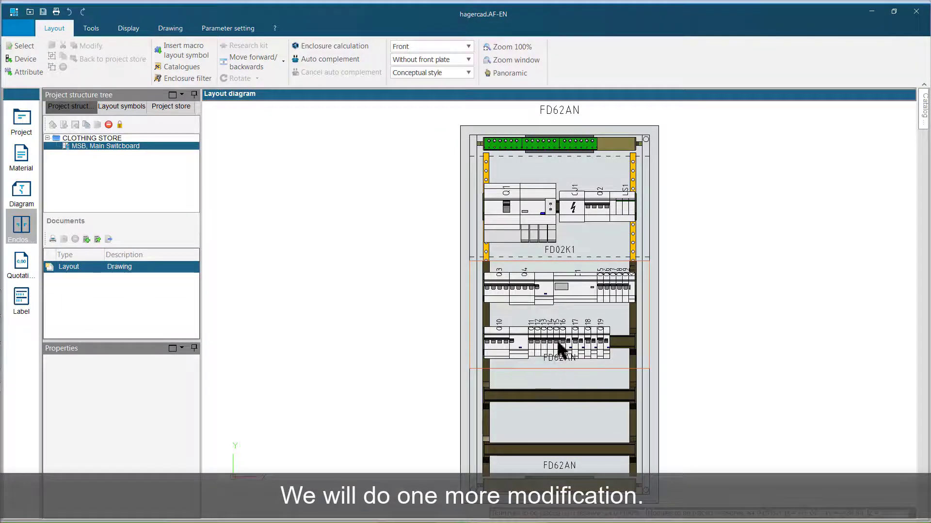
mouse_move(558, 312)
mouse_down()
mouse_move(571, 353)
mouse_move(612, 367)
mouse_move(552, 409)
mouse_move(506, 409)
mouse_move(504, 441)
mouse_move(489, 443)
mouse_up()
click(435, 411)
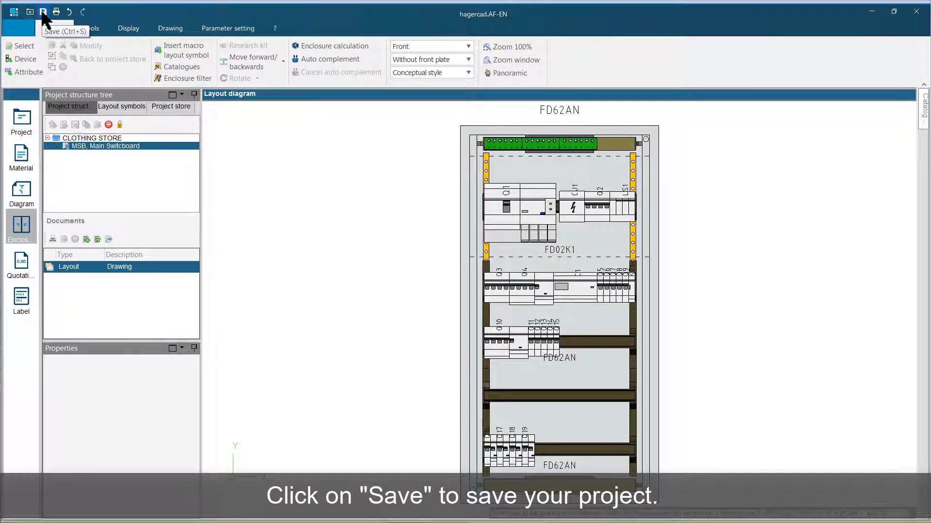
click(42, 12)
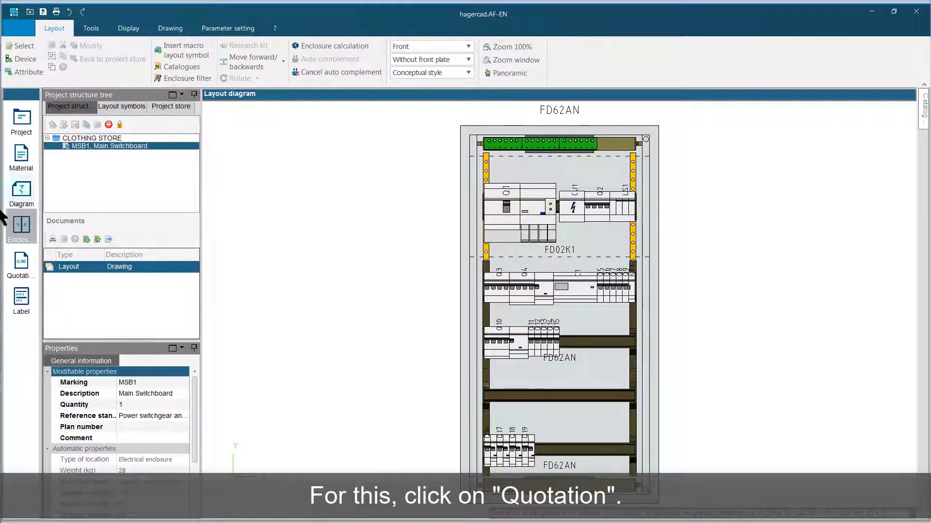
- From the quotation stage, print MSB1's total selling price per location, electric diagram and front layout without front plate, and review the PDF
click(21, 262)
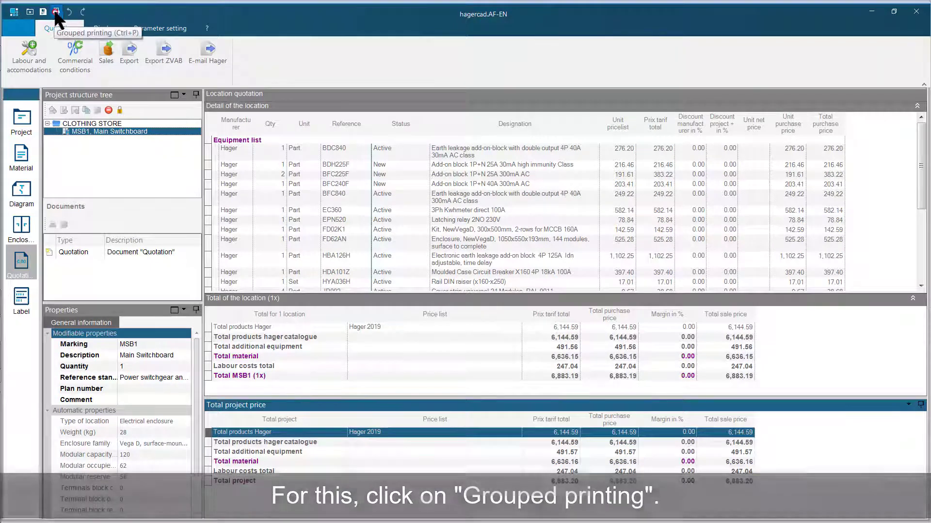
click(55, 11)
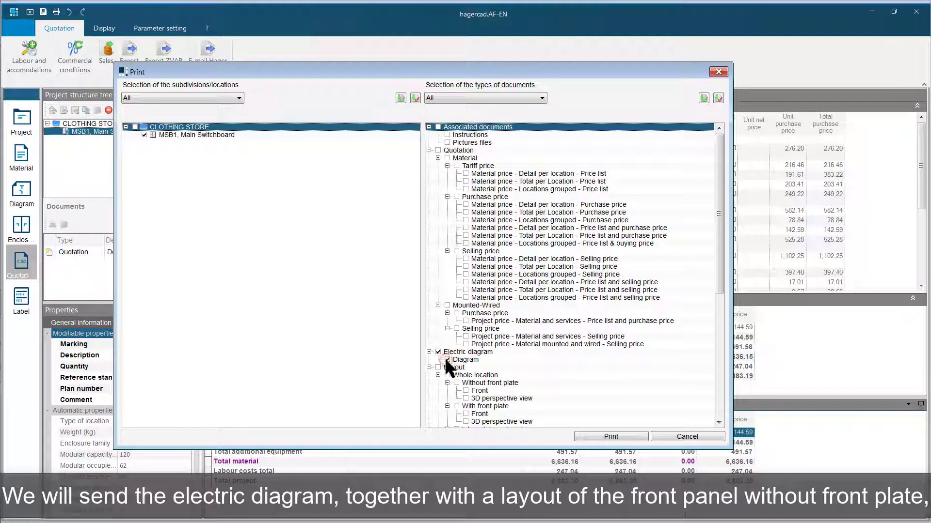
click(466, 391)
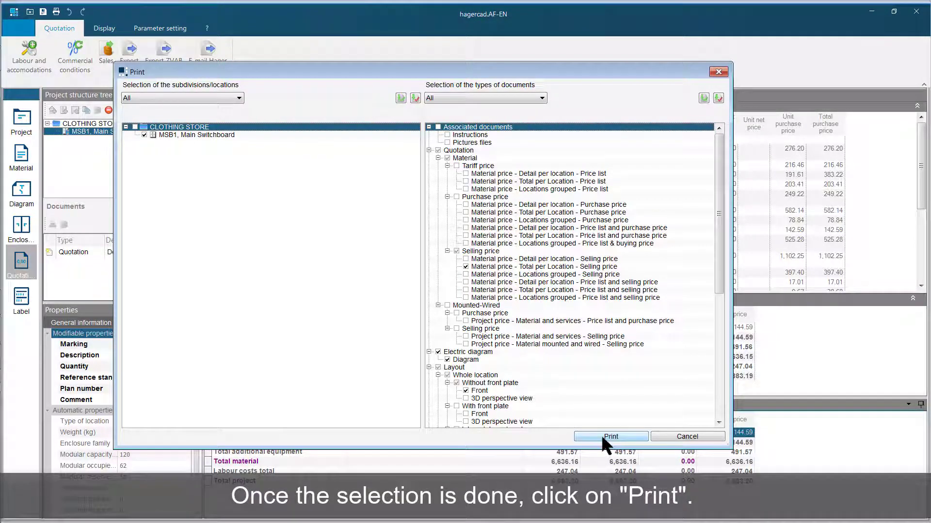
click(601, 435)
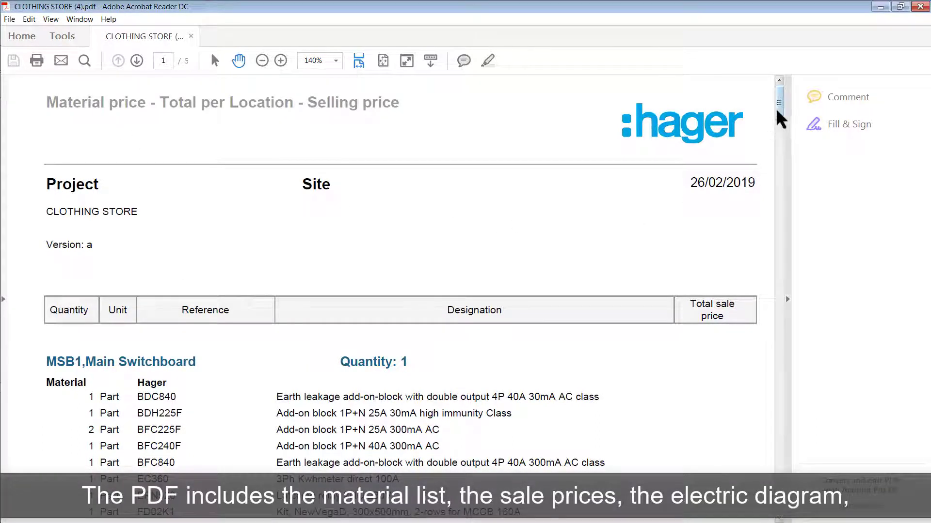
drag(777, 109, 741, 348)
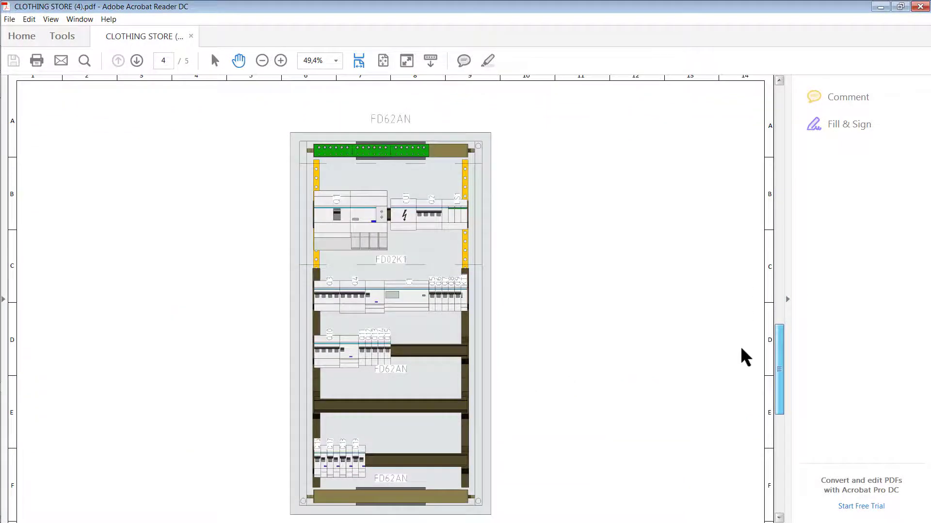